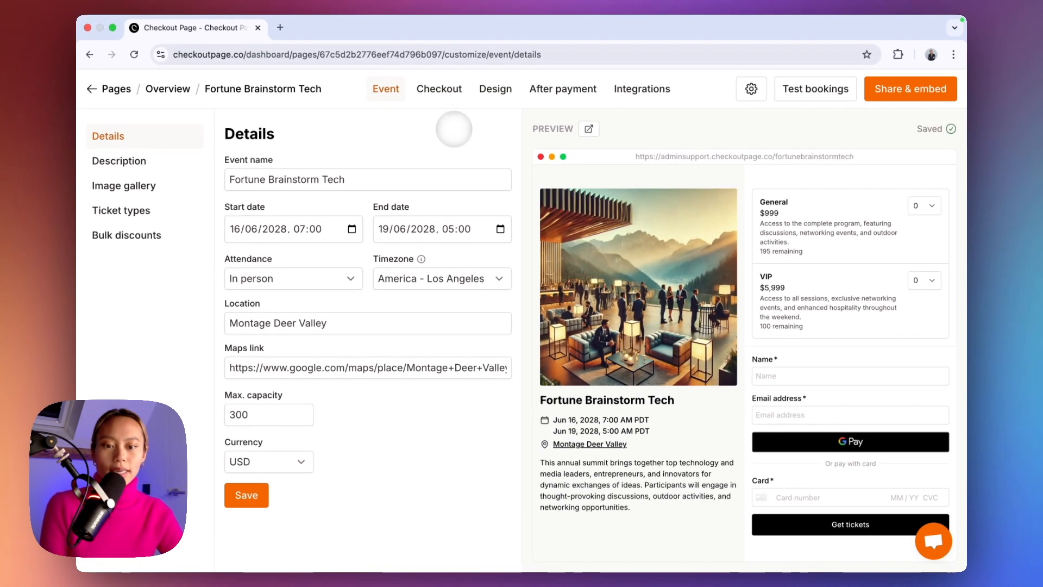
- Set the checkout's manual payment option to Pay now or pay via invoice and preview the invoice choice
{"action": "left_click", "coordinate": [437, 88]}
{"action": "left_click", "coordinate": [140, 186]}
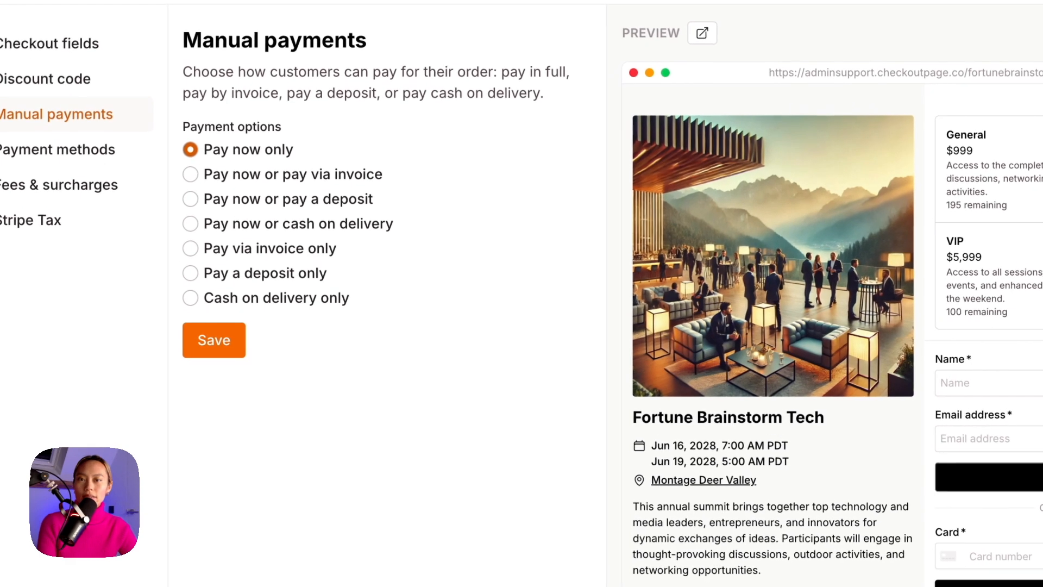
{"action": "left_click", "coordinate": [230, 228]}
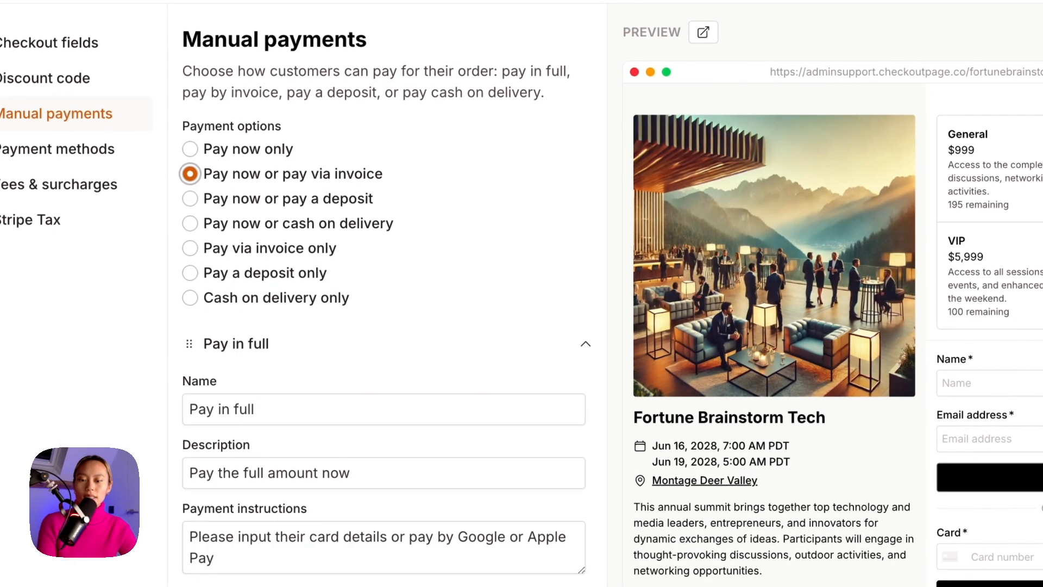
{"action": "left_click", "coordinate": [189, 198]}
{"action": "left_click", "coordinate": [190, 223]}
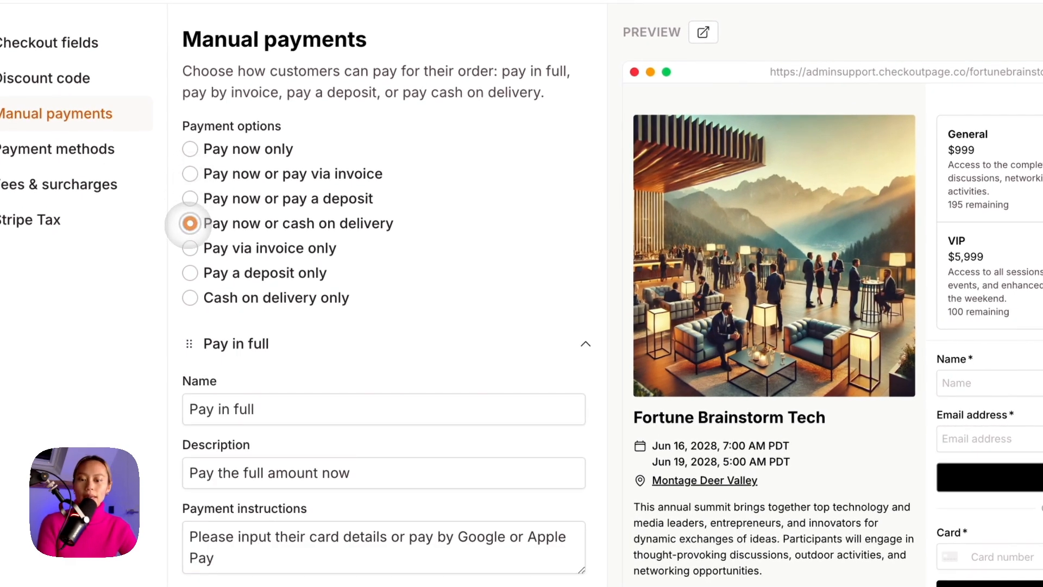
{"action": "left_click", "coordinate": [189, 173]}
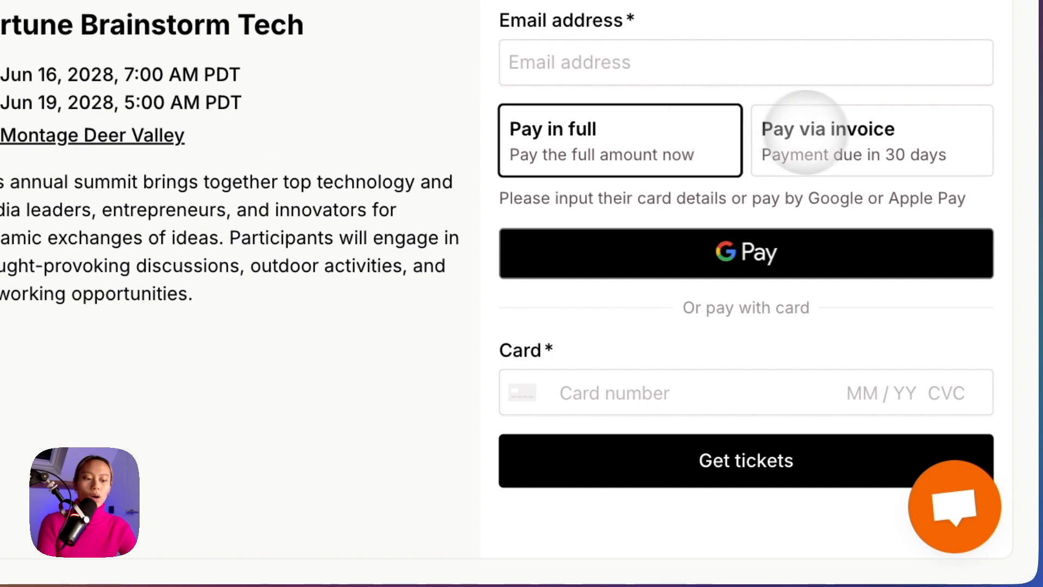
{"action": "left_click", "coordinate": [815, 134]}
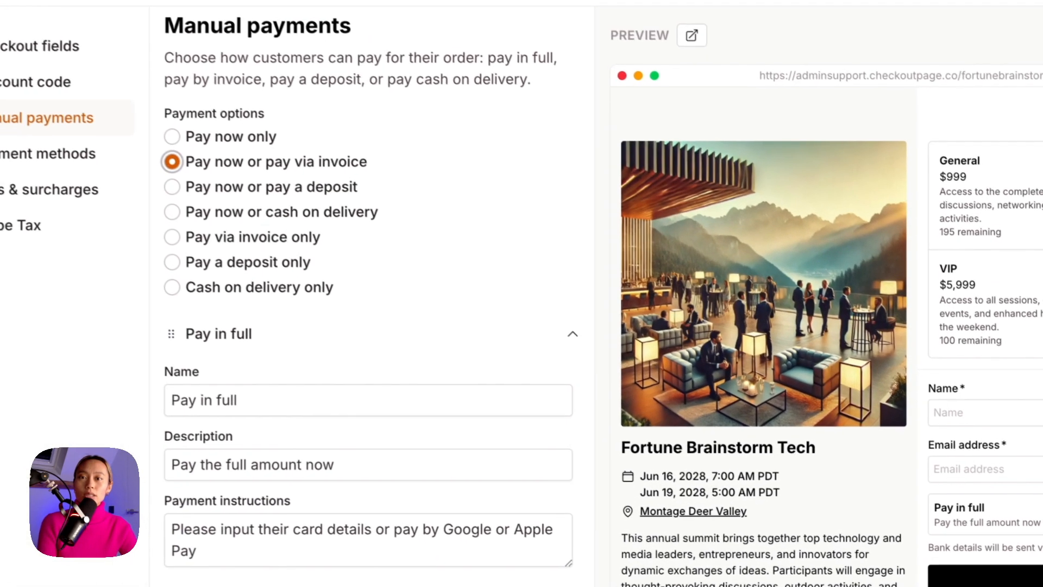
- Save and preview the Pay now or pay a deposit option, and do the same for Pay now or cash on delivery
{"action": "left_click", "coordinate": [172, 187]}
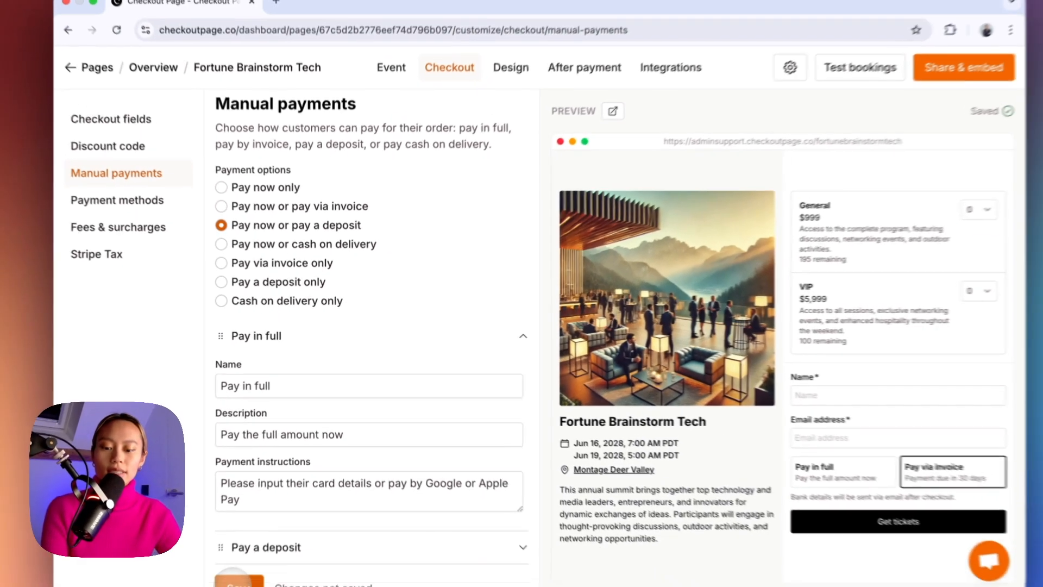
{"action": "left_click", "coordinate": [239, 568]}
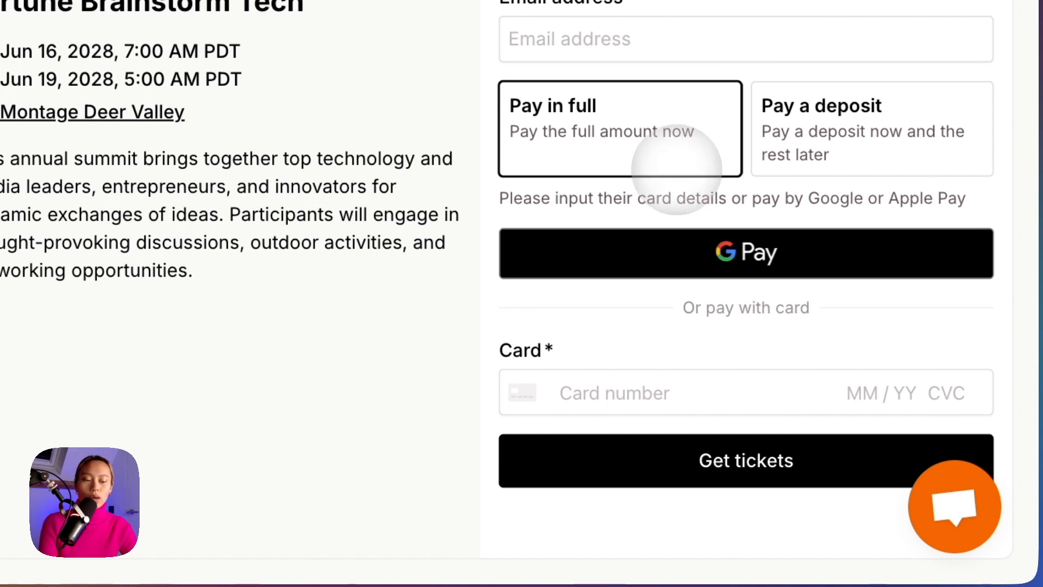
{"action": "left_click", "coordinate": [838, 149]}
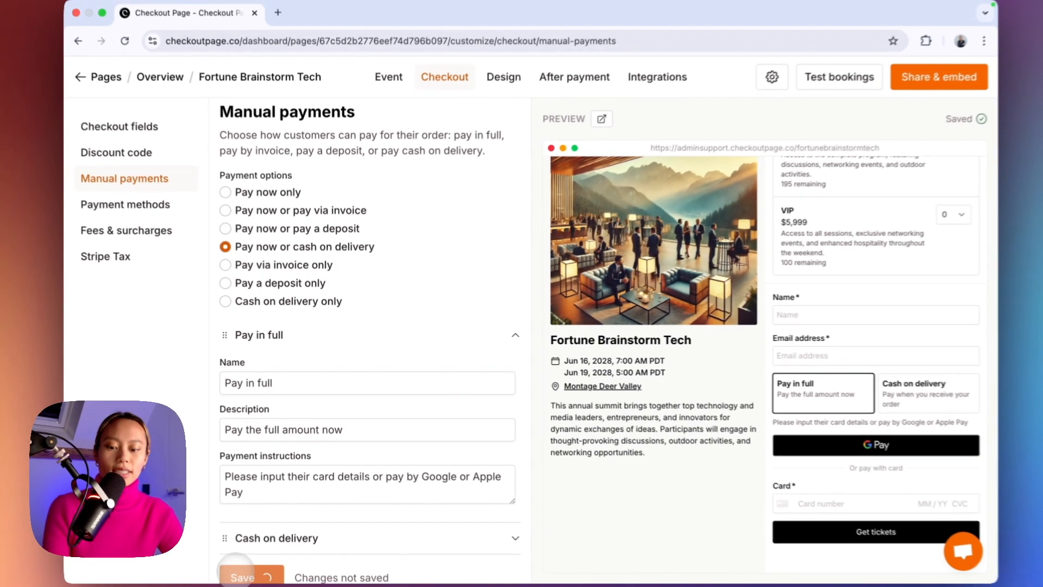
{"action": "left_click", "coordinate": [245, 566]}
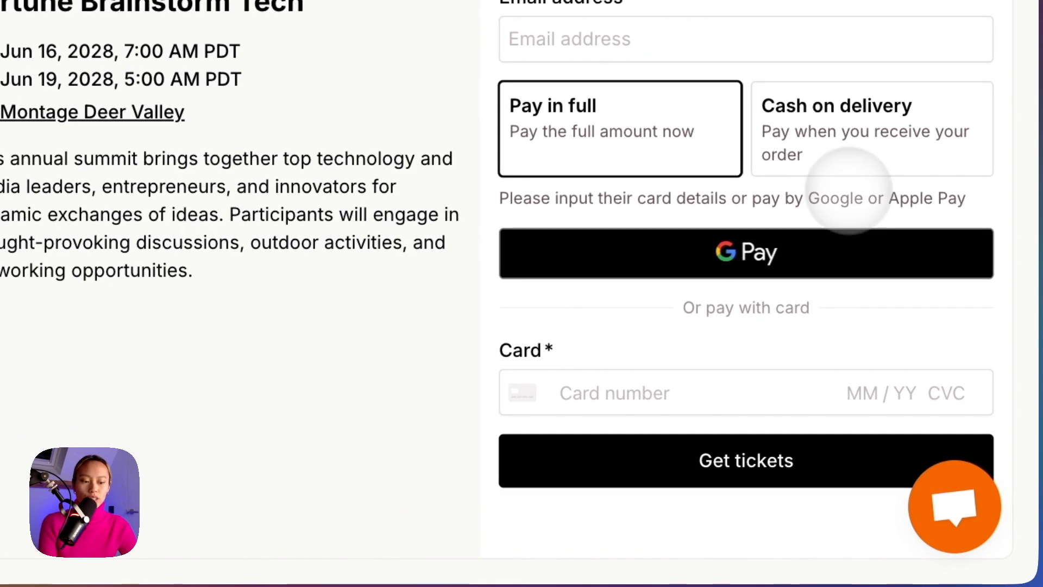
{"action": "left_click", "coordinate": [846, 156]}
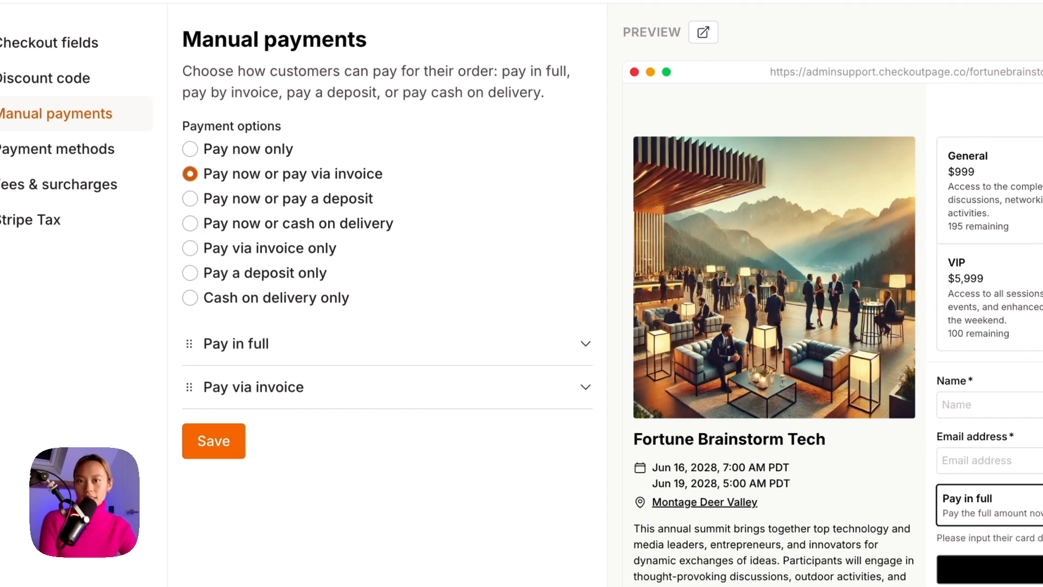
- Rename the Pay in full option "Pay in full by card" with the description "Pay the full amount now by entering your card details"
{"action": "left_click", "coordinate": [291, 344]}
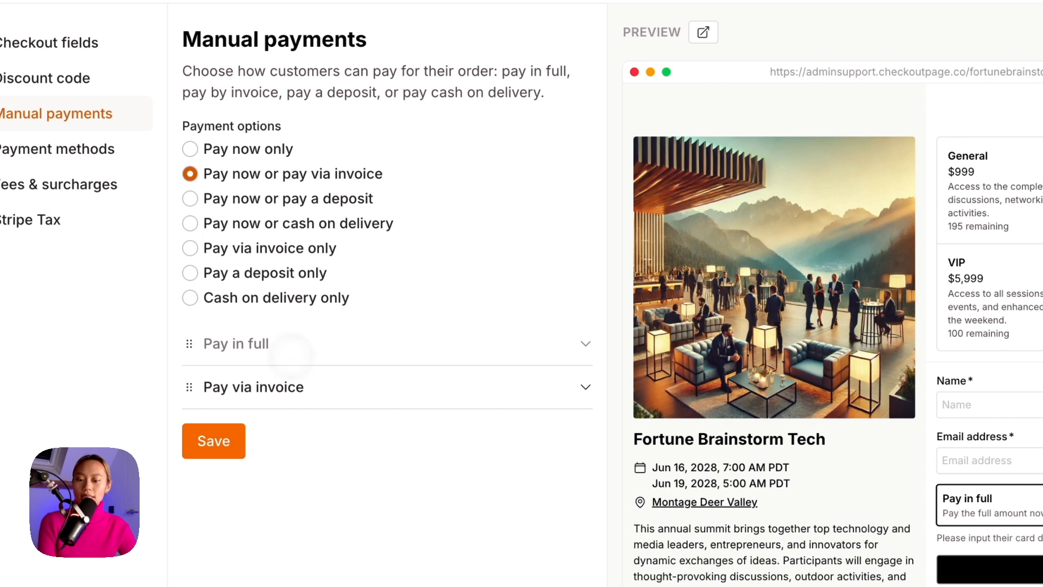
{"action": "scroll", "coordinate": [387, 293], "scroll_direction": "down", "scroll_amount": 3}
{"action": "left_click", "coordinate": [291, 326]}
{"action": "type", "text": "by card"}
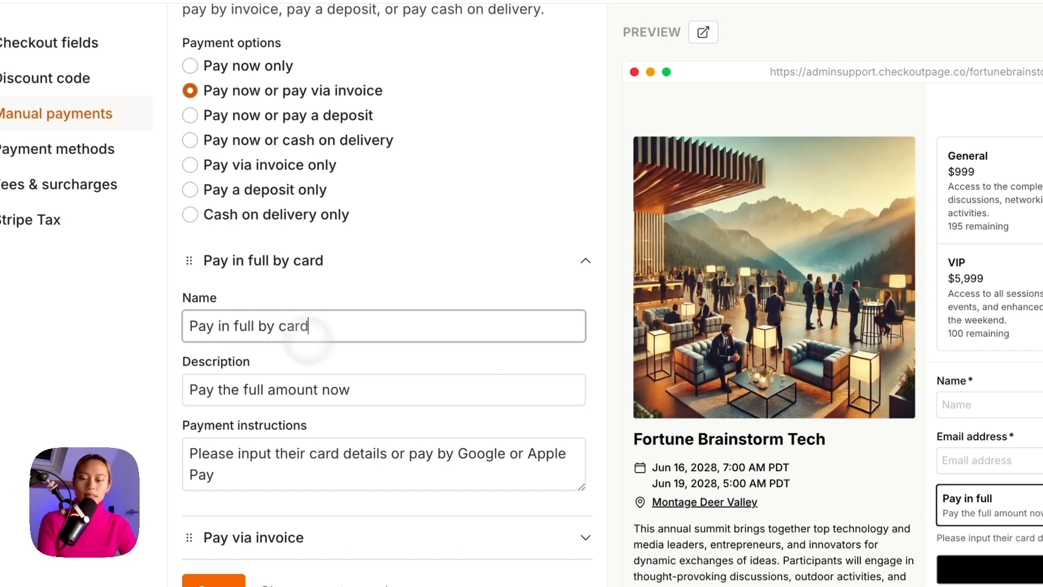
{"action": "left_click", "coordinate": [378, 387]}
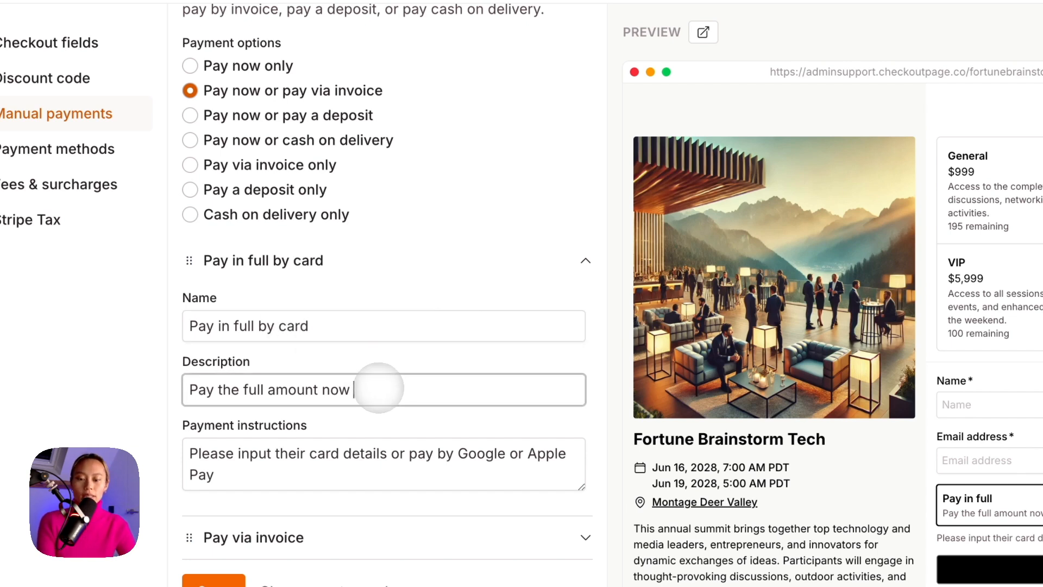
{"action": "type", "text": "by entering your card details"}
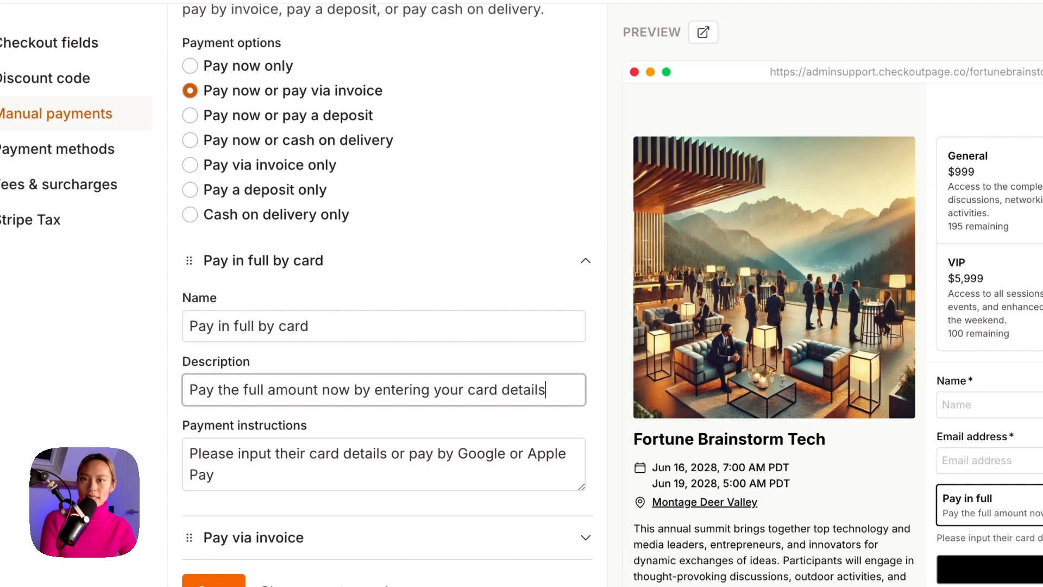
- Change the card option's payment instructions to "Please input your card details or pay by Google or Apple Pay to pay the full amount now" and save
{"action": "left_click", "coordinate": [384, 464]}
{"action": "left_click_drag", "start_coordinate": [306, 453], "coordinate": [274, 455]}
{"action": "type", "text": "your"}
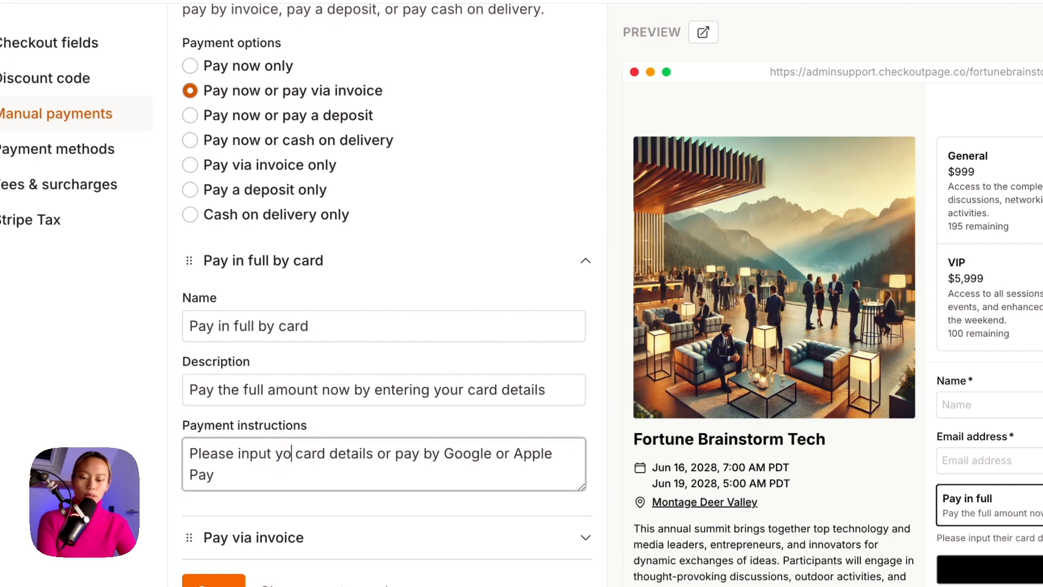
{"action": "left_click", "coordinate": [278, 475]}
{"action": "type", "text": "to pay the full amount now"}
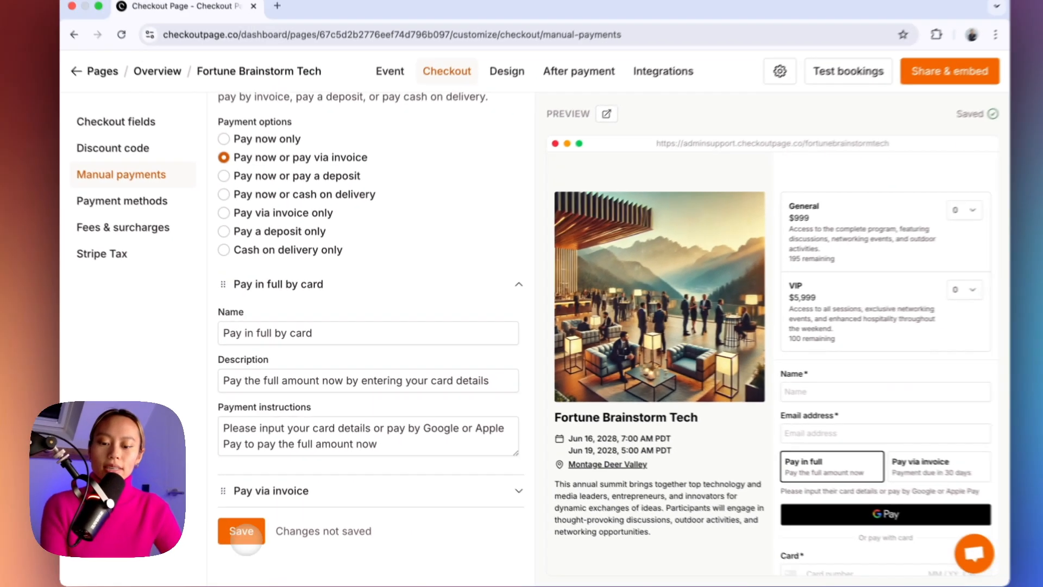
{"action": "left_click", "coordinate": [216, 583]}
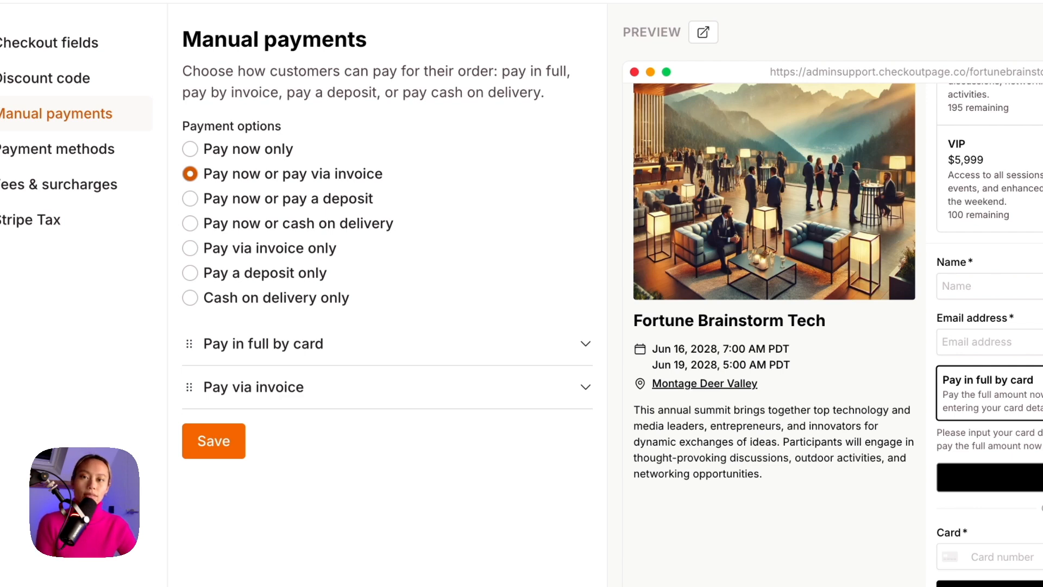
- Rename the Pay via invoice option "Pay by invoice"
{"action": "left_click", "coordinate": [377, 389]}
{"action": "left_click", "coordinate": [233, 369]}
{"action": "key", "text": "BackSpace"}
{"action": "key", "text": "BackSpace"}
{"action": "key", "text": "BackSpace"}
{"action": "type", "text": "by invoice"}
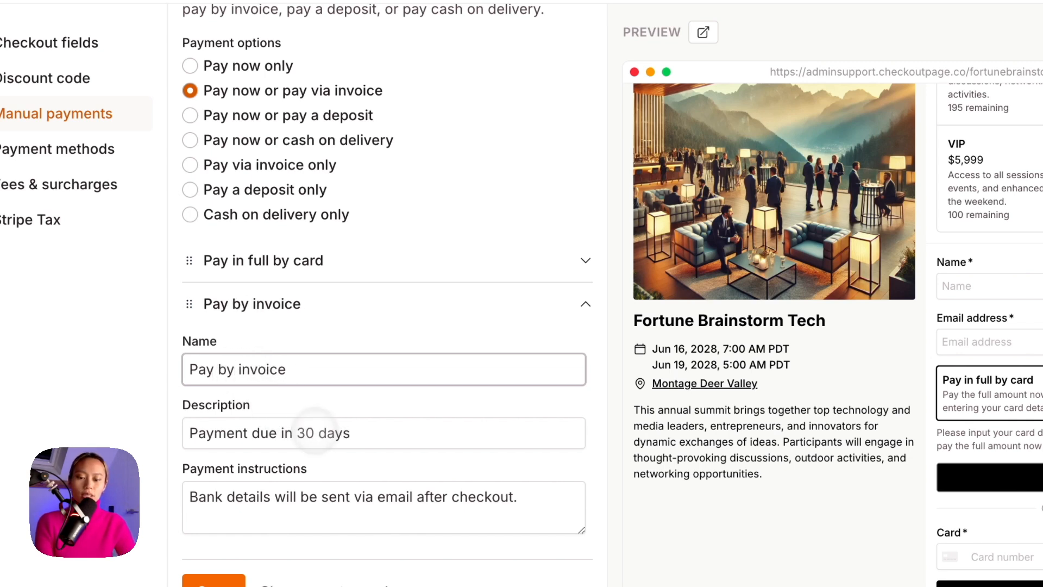
- Change the invoice option's description to "Payment due in 15 days"
{"action": "left_click", "coordinate": [314, 434]}
{"action": "key", "text": "BackSpace"}
{"action": "key", "text": "BackSpace"}
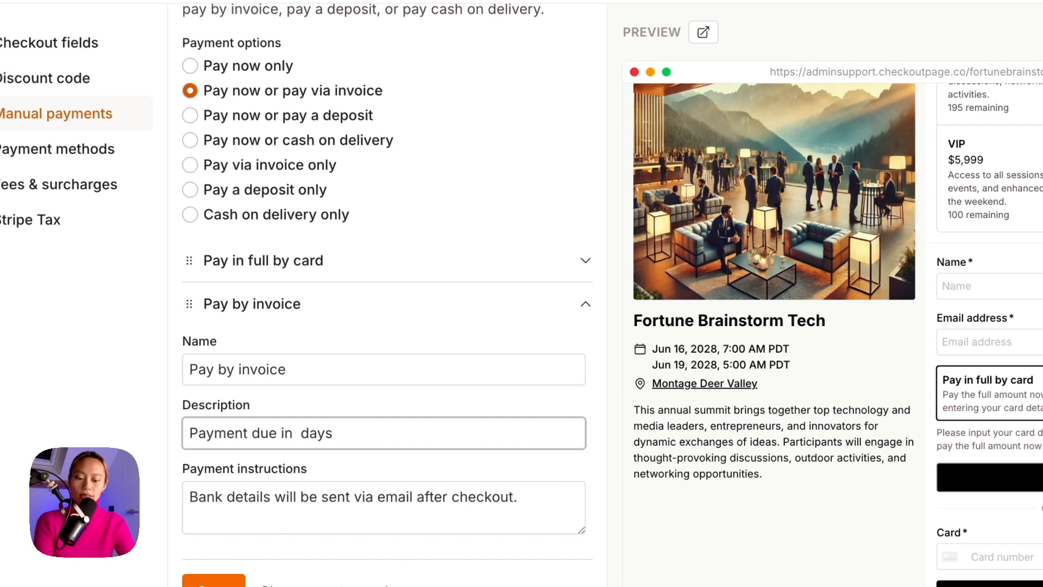
{"action": "type", "text": "15"}
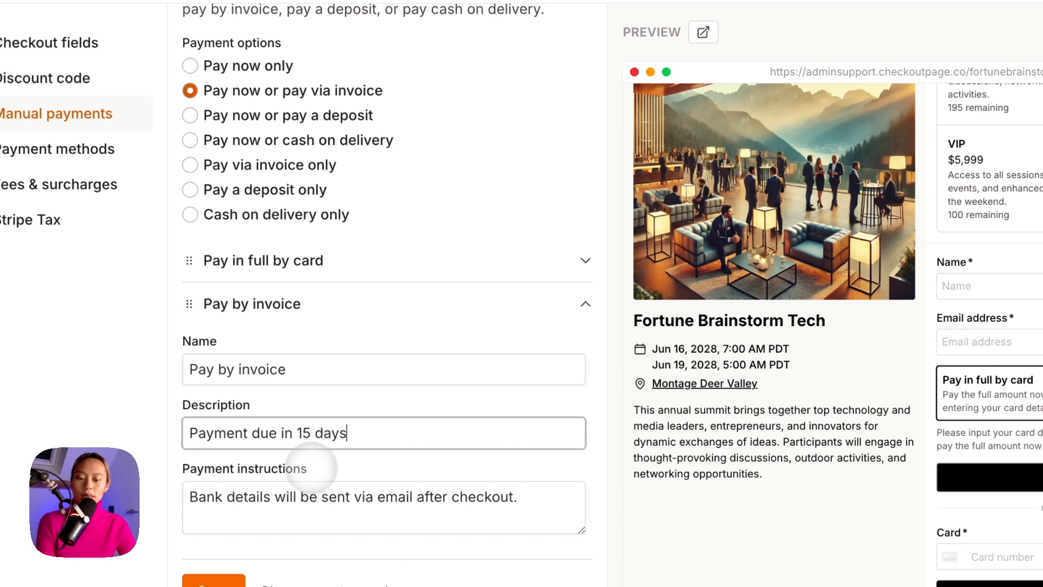
- Save the invoice instructions as "Our bank details for the invoice will be sent via email after checkout." and preview the Pay by invoice choice
{"action": "left_click_drag", "start_coordinate": [279, 497], "coordinate": [179, 498]}
{"action": "type", "text": "Our bank details for the invoice"}
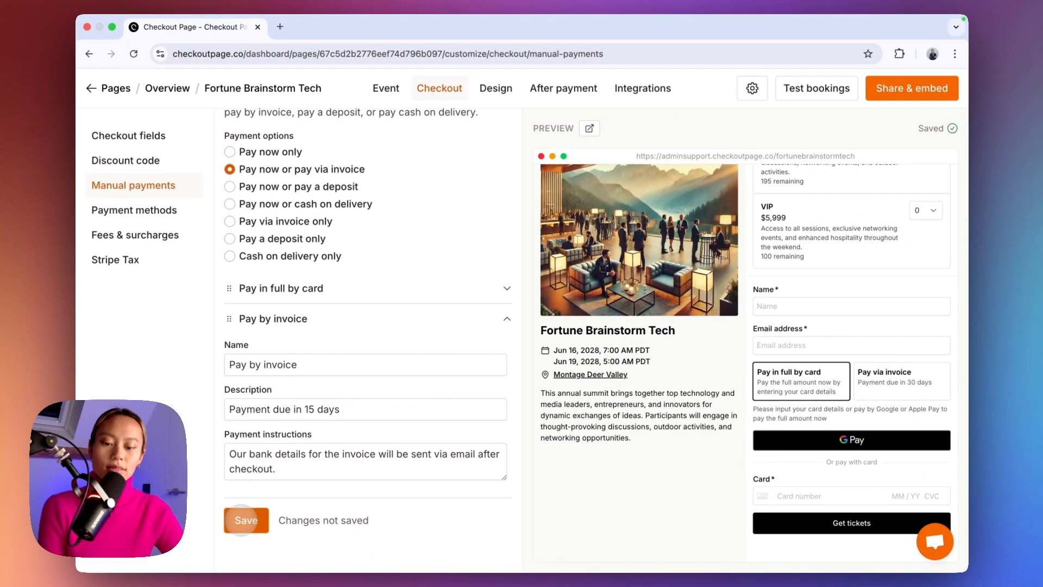
{"action": "left_click", "coordinate": [214, 584]}
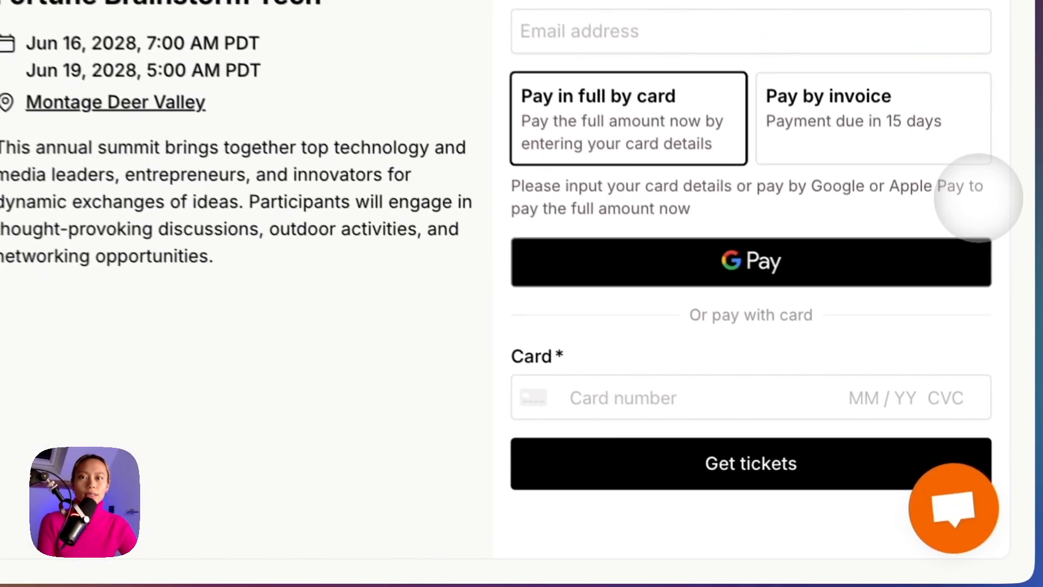
{"action": "left_click", "coordinate": [937, 155]}
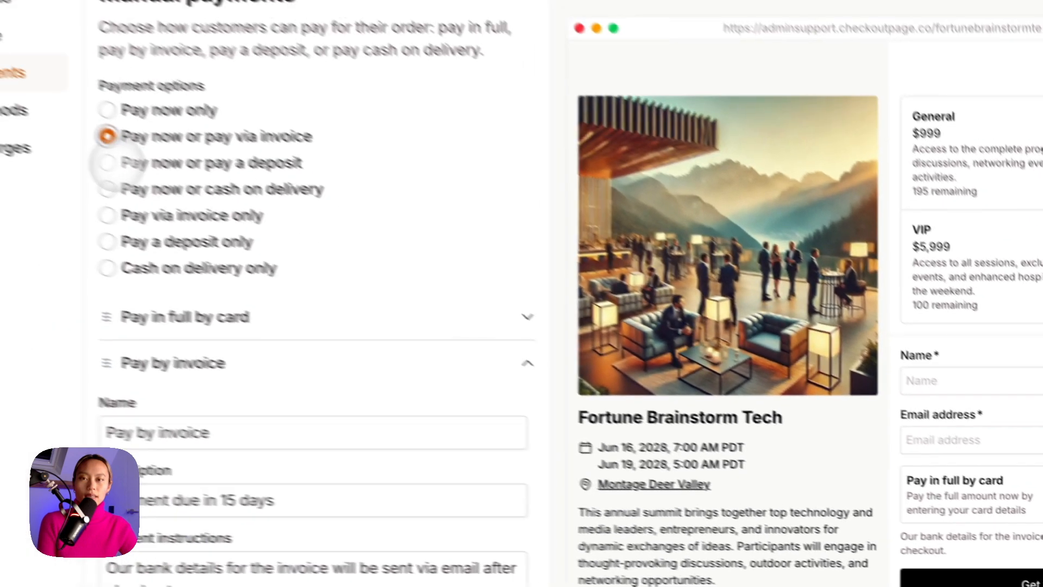
- Switch the payment option to Pay now or pay a deposit and name the deposit choice "Pay a deposit of $600"
{"action": "left_click", "coordinate": [107, 161]}
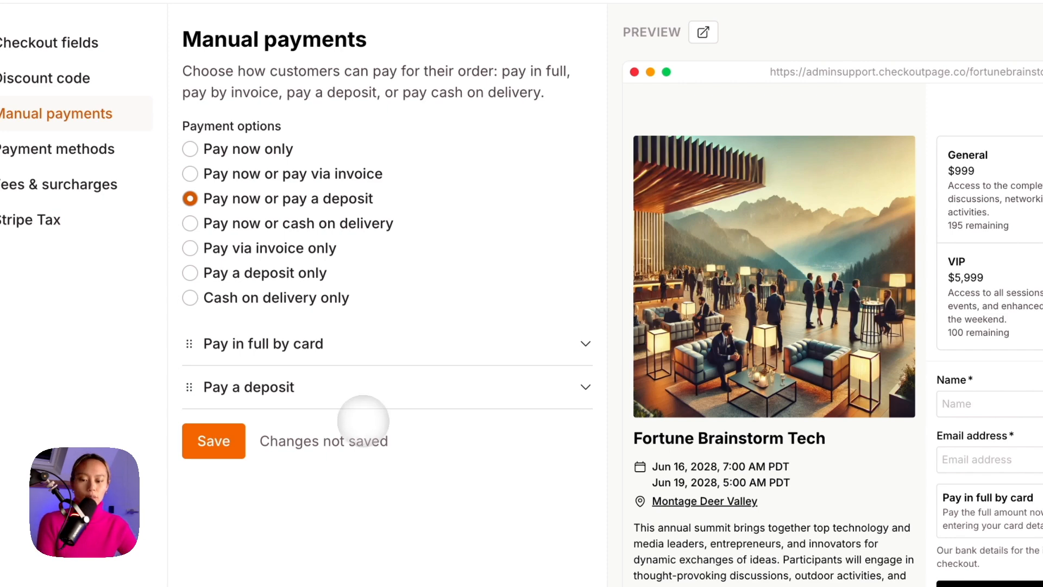
{"action": "left_click", "coordinate": [349, 388]}
{"action": "scroll", "coordinate": [349, 388], "scroll_direction": "down", "scroll_amount": 3}
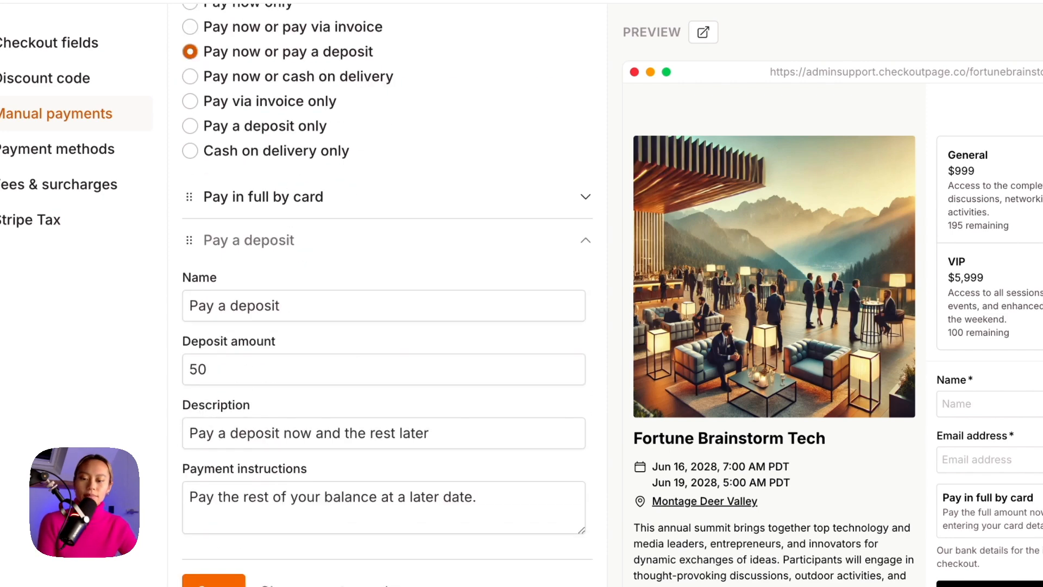
{"action": "left_click", "coordinate": [364, 305]}
{"action": "type", "text": "of $600"}
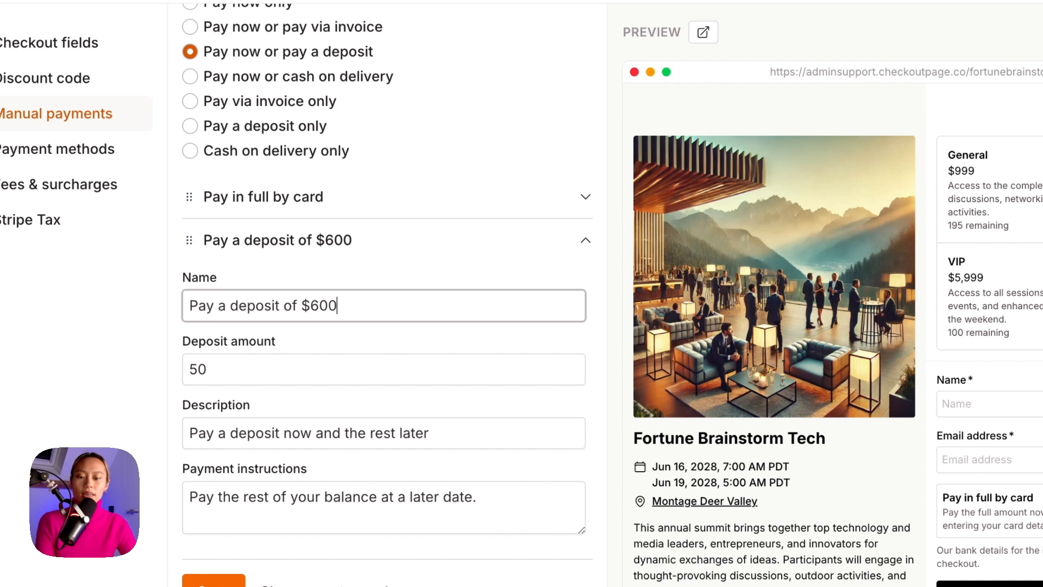
- Set the deposit amount to 600 and its description to "Pay a deposit now of $600, and the rest later"
{"action": "left_click", "coordinate": [344, 359]}
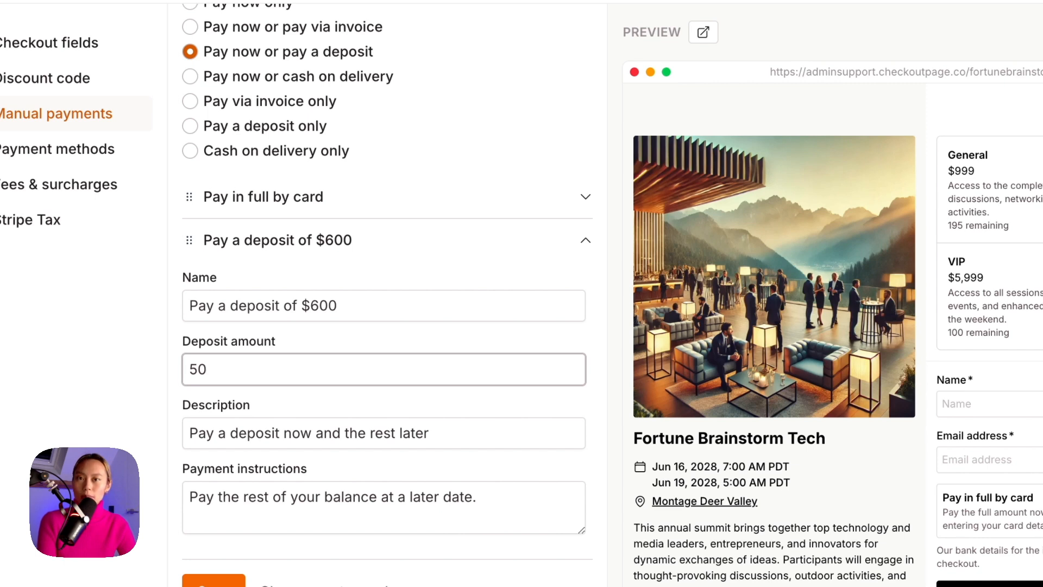
{"action": "key", "text": "BackSpace"}
{"action": "key", "text": "BackSpace"}
{"action": "type", "text": "600"}
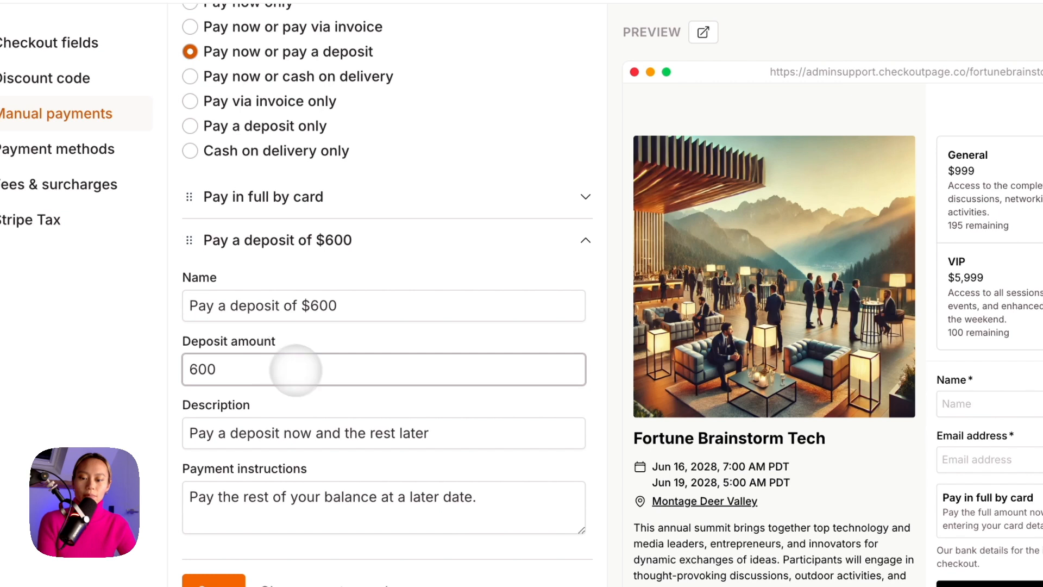
{"action": "left_click", "coordinate": [315, 433]}
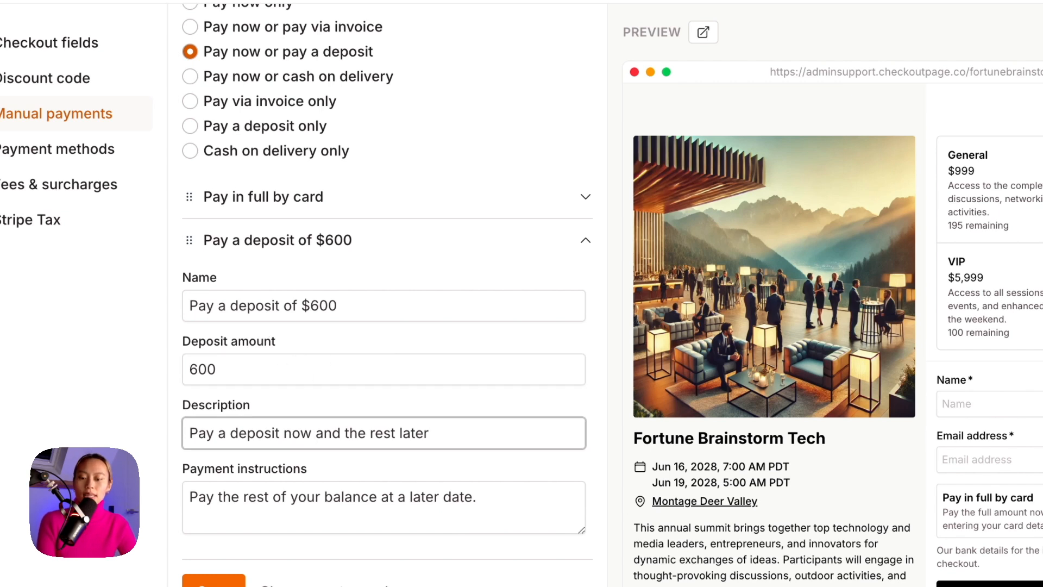
{"action": "type", "text": "of $600"}
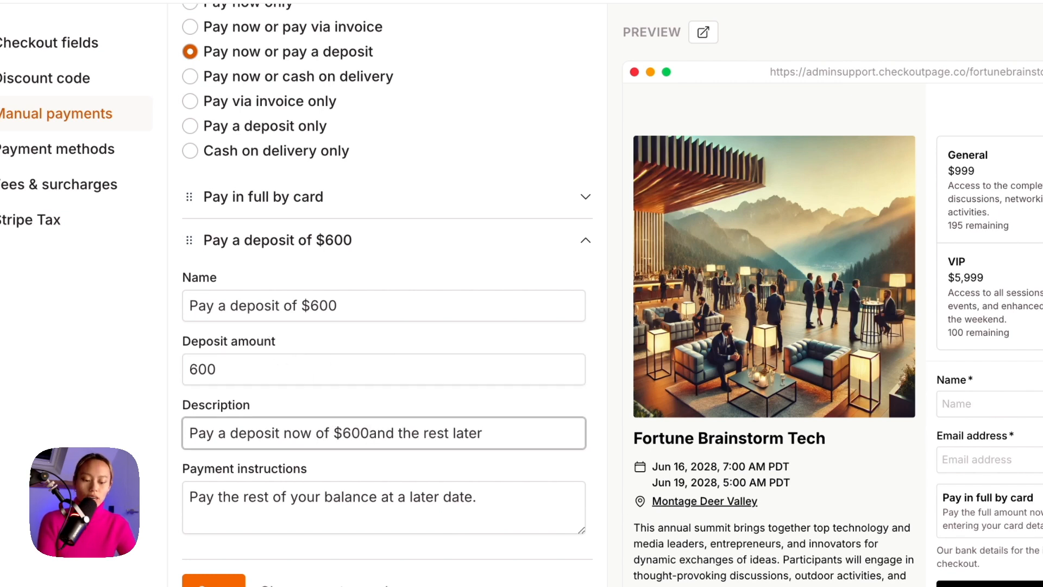
{"action": "type", "text": ","}
- Change the deposit's payment instructions to "Pay the rest of your balance within 30 days" and save the changes
{"action": "left_click", "coordinate": [386, 508]}
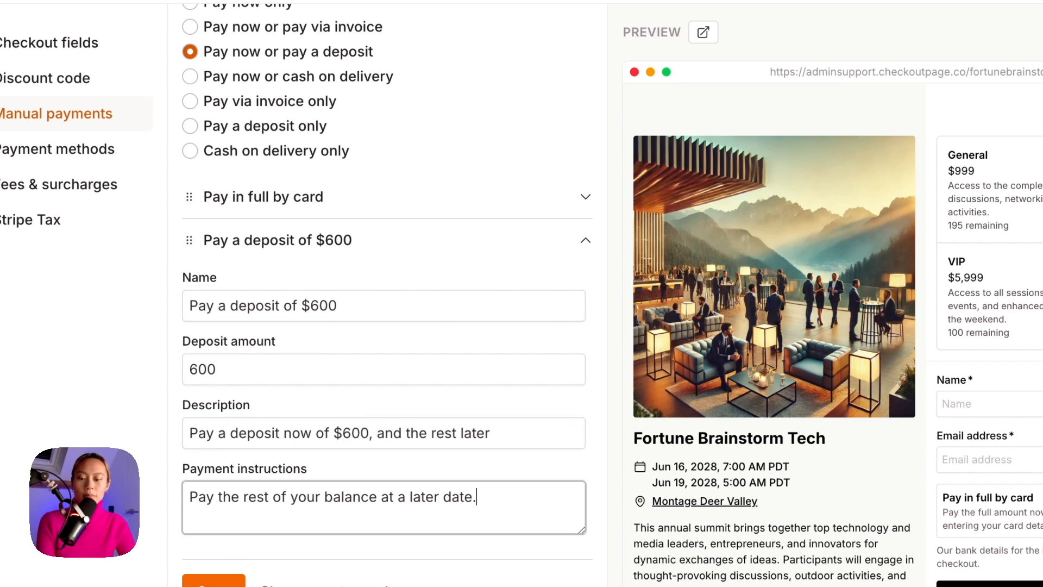
{"action": "left_click_drag", "start_coordinate": [478, 497], "coordinate": [362, 497]}
{"action": "type", "text": "within 30 days"}
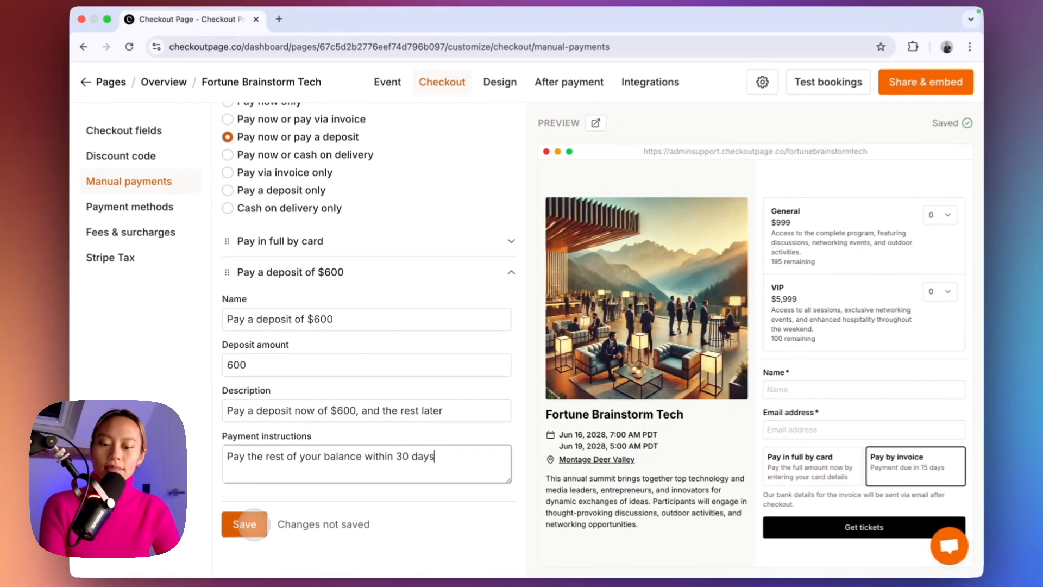
{"action": "left_click", "coordinate": [213, 581]}
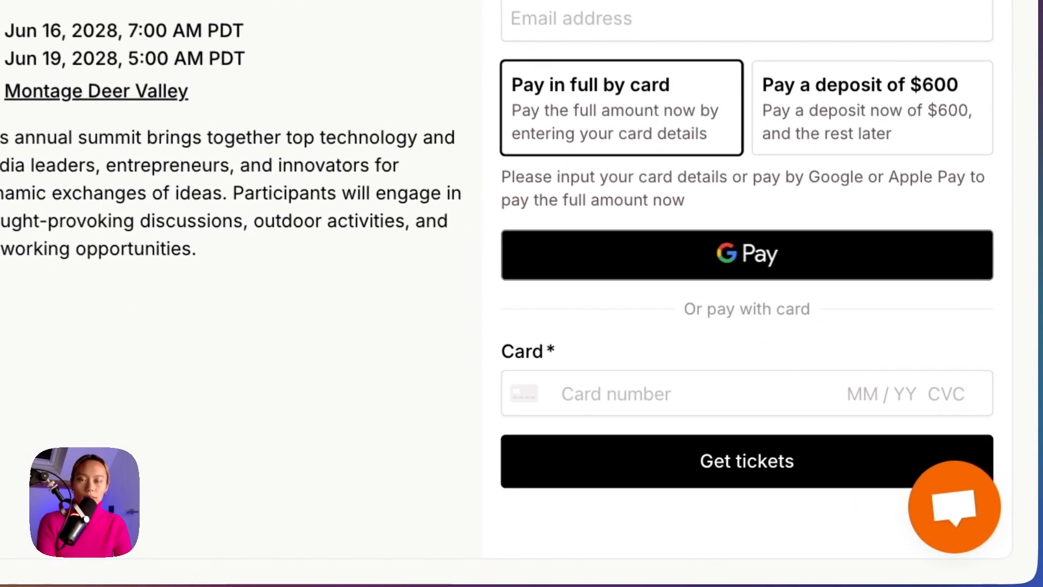
{"action": "left_click", "coordinate": [883, 334]}
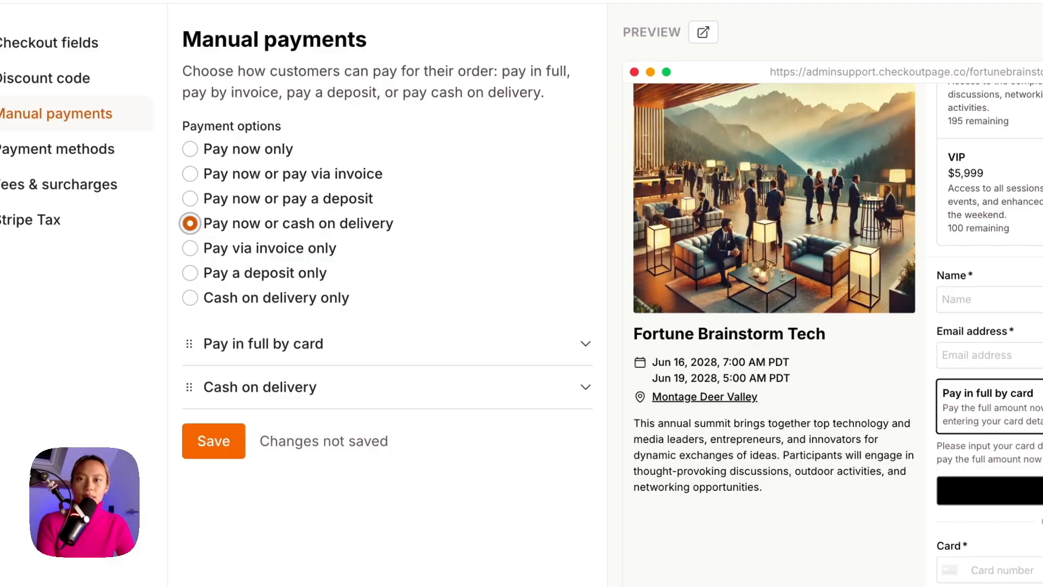
- Switch the payment option back to Pay now or pay via invoice
{"action": "left_click", "coordinate": [190, 174]}
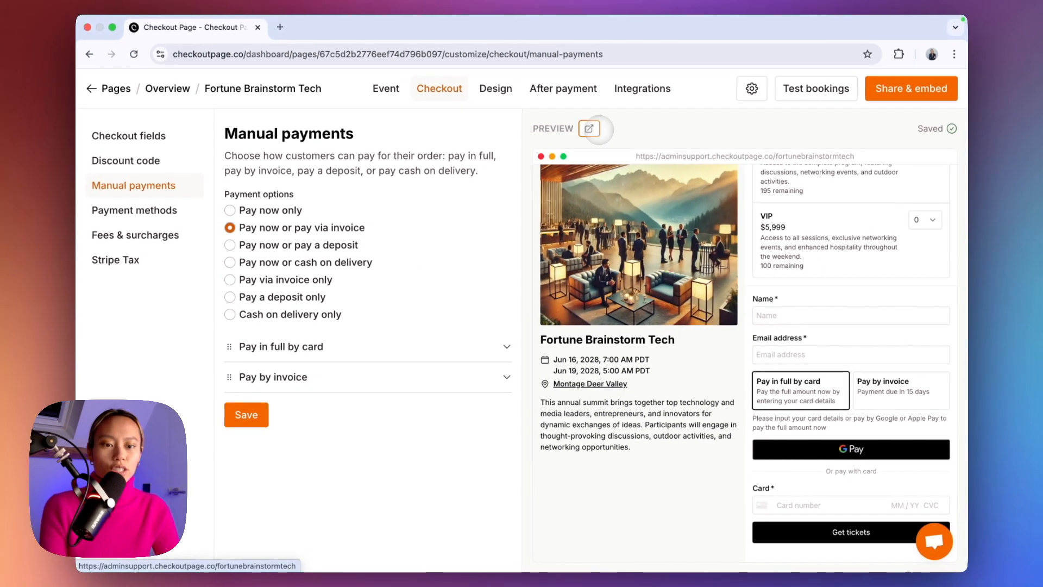
- Open the live Fortune Brainstorm Tech checkout page and choose 1 General ticket
{"action": "left_click", "coordinate": [702, 32]}
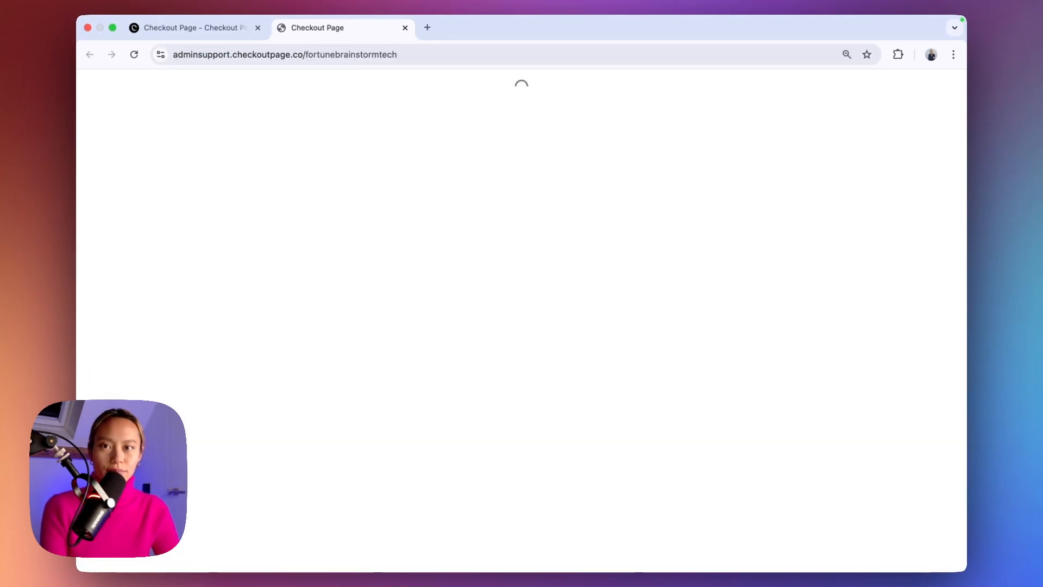
{"action": "left_click", "coordinate": [774, 112]}
{"action": "left_click", "coordinate": [776, 126]}
- Fill in the customer's name and email address and choose Pay by invoice for the General ticket booking
{"action": "left_click", "coordinate": [619, 294]}
{"action": "left_click", "coordinate": [643, 321]}
{"action": "left_click", "coordinate": [616, 334]}
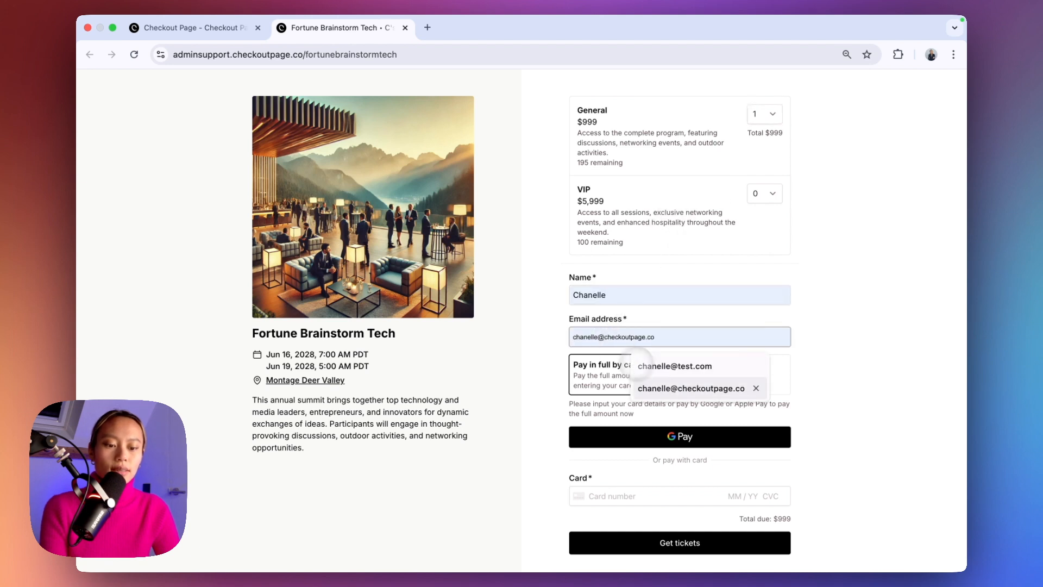
{"action": "left_click", "coordinate": [706, 371]}
{"action": "left_click", "coordinate": [757, 356]}
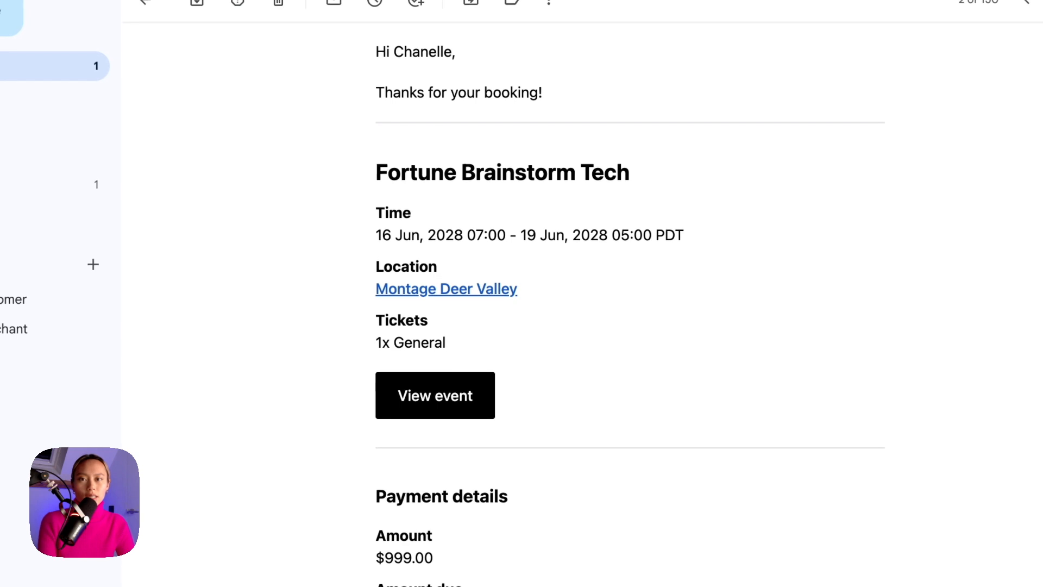
- Review the payment details in the customer's booking confirmation email and open the attached invoice
{"action": "scroll", "coordinate": [860, 303], "scroll_direction": "down", "scroll_amount": 10}
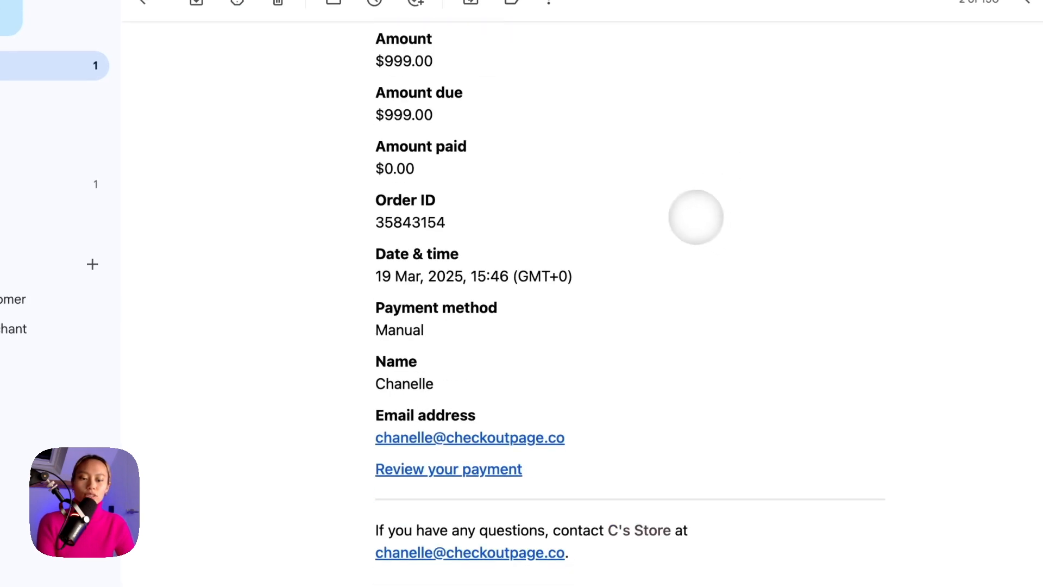
{"action": "double_click", "coordinate": [388, 60]}
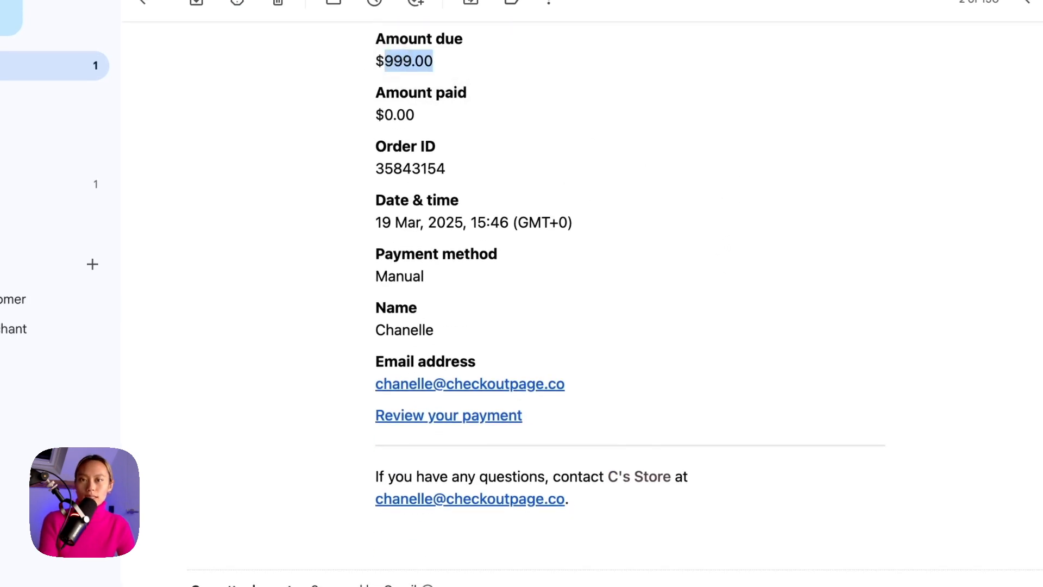
{"action": "scroll", "coordinate": [764, 402], "scroll_direction": "down", "scroll_amount": 5}
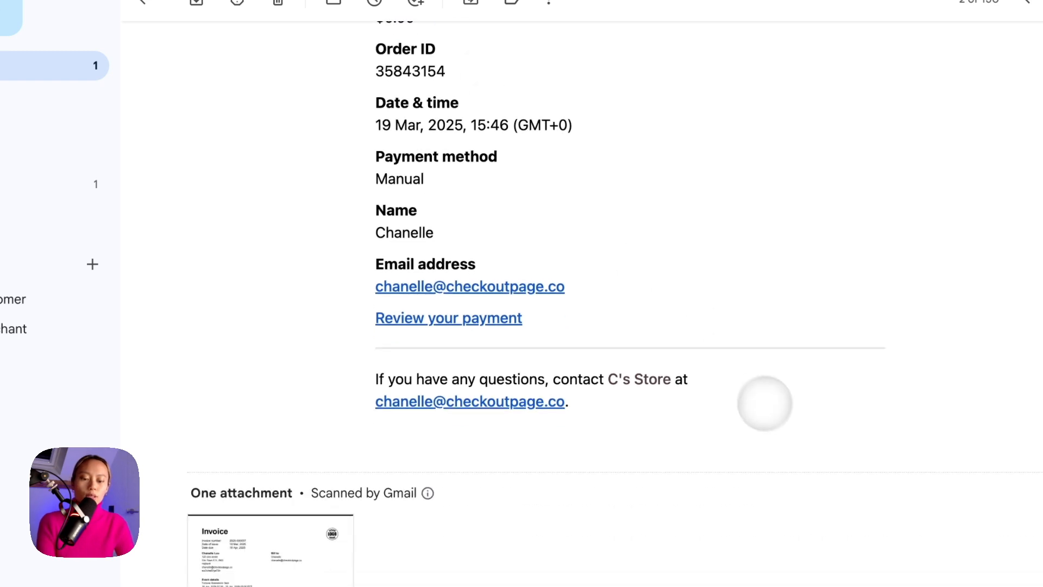
{"action": "left_click", "coordinate": [292, 408]}
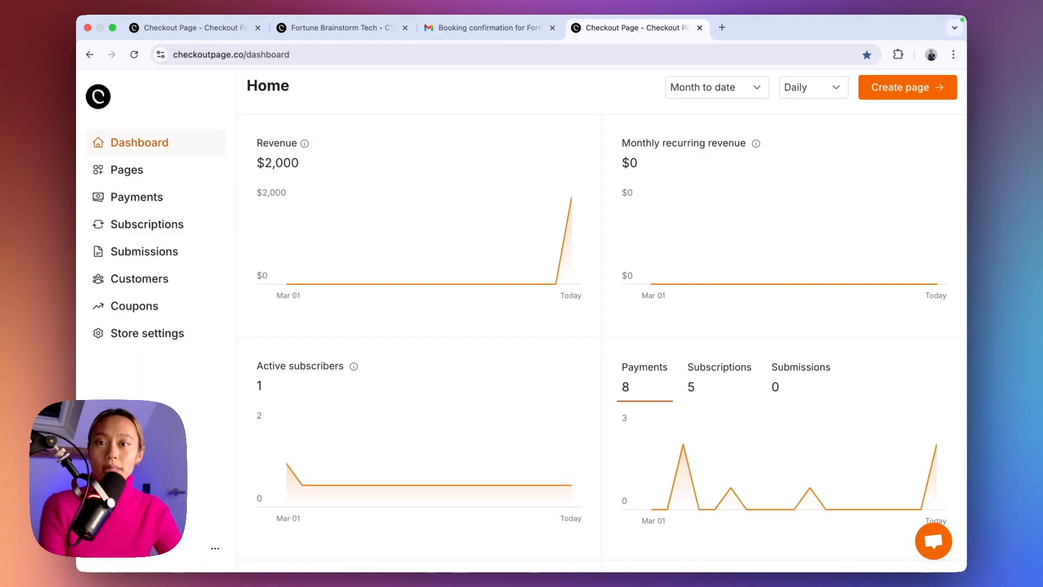
- Set the invoice due days to 15 in the store's invoice settings and select the invoice bank details
{"action": "left_click", "coordinate": [175, 333]}
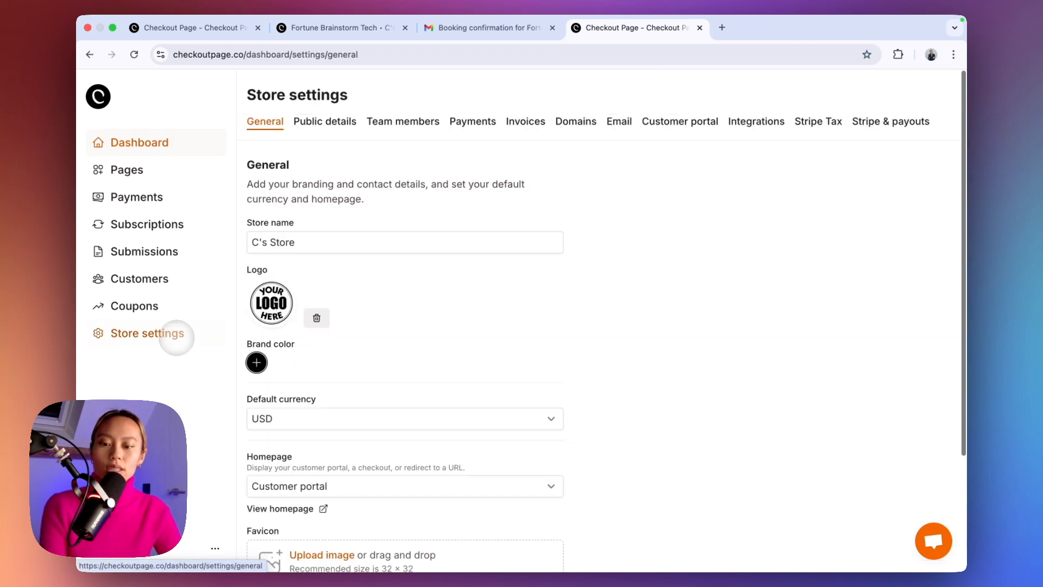
{"action": "left_click", "coordinate": [515, 122]}
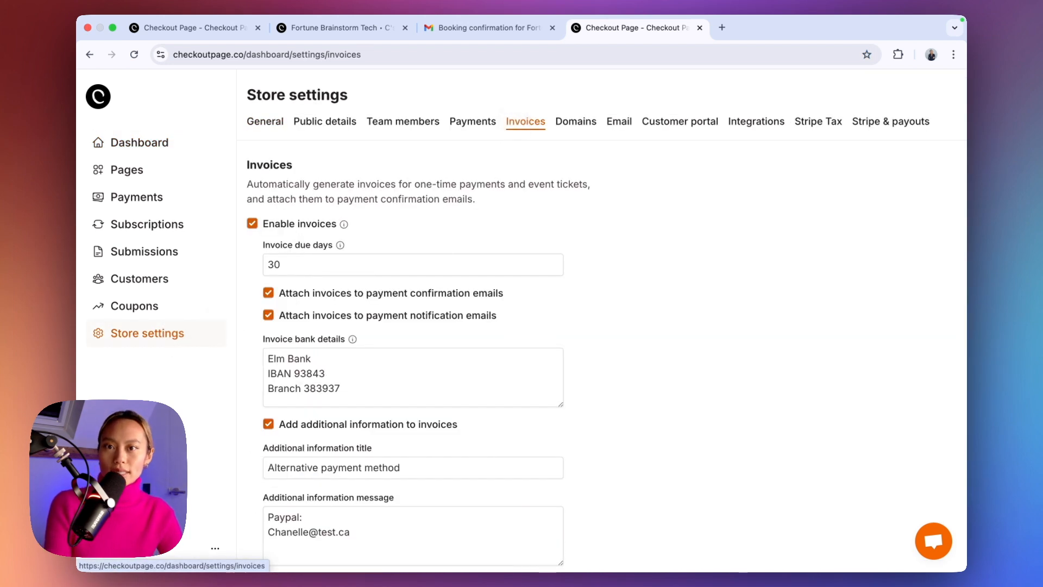
{"action": "scroll", "coordinate": [413, 326], "scroll_direction": "down", "scroll_amount": 3}
{"action": "left_click", "coordinate": [325, 179]}
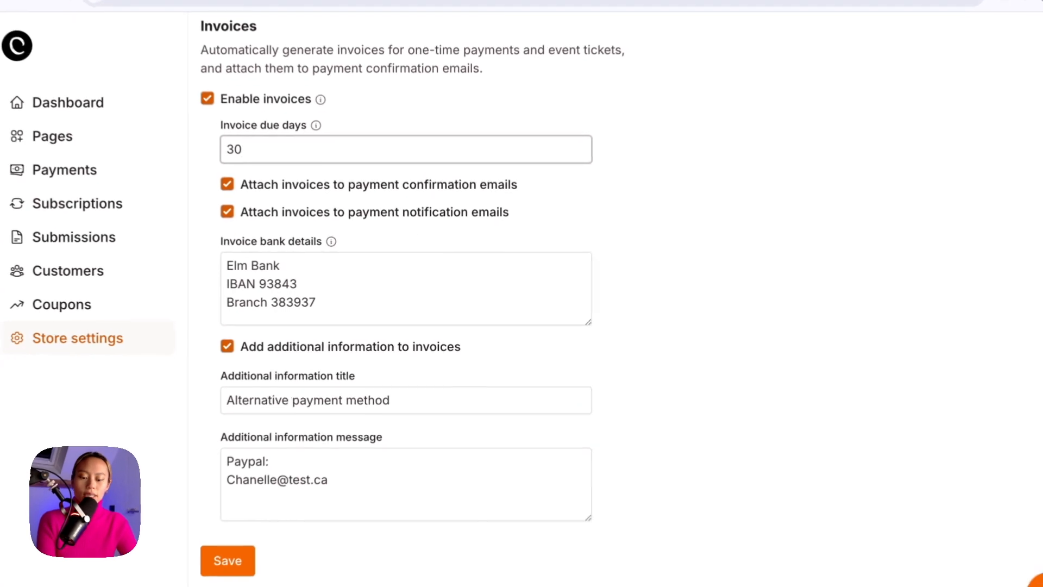
{"action": "key", "text": "BackSpace"}
{"action": "key", "text": "BackSpace"}
{"action": "type", "text": "15"}
{"action": "left_click_drag", "start_coordinate": [321, 304], "coordinate": [198, 241]}
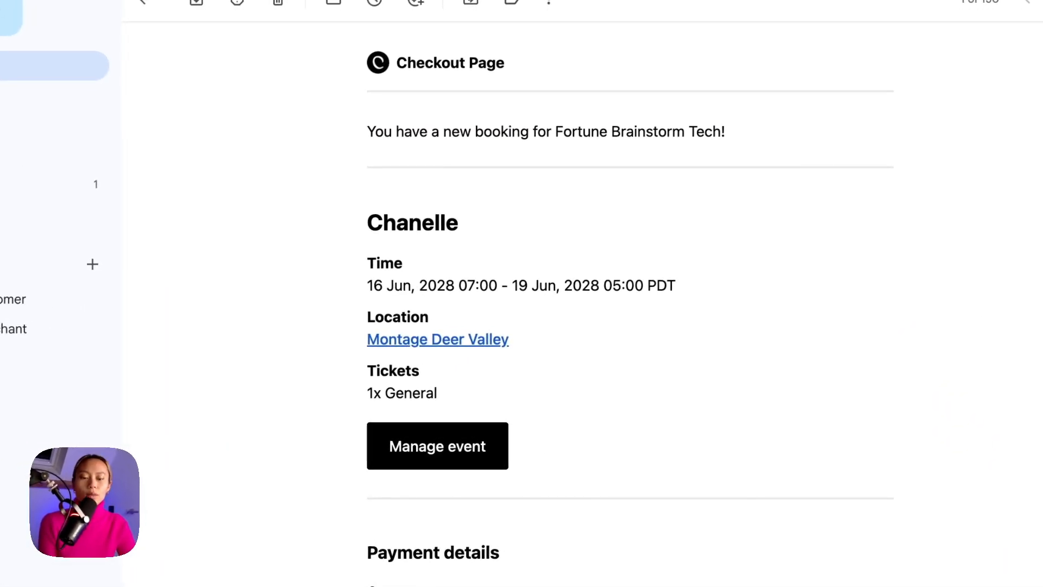
- Review the payment details in the merchant's new booking email and check the amount paid on its attached invoice
{"action": "scroll", "coordinate": [512, 186], "scroll_direction": "down", "scroll_amount": 8}
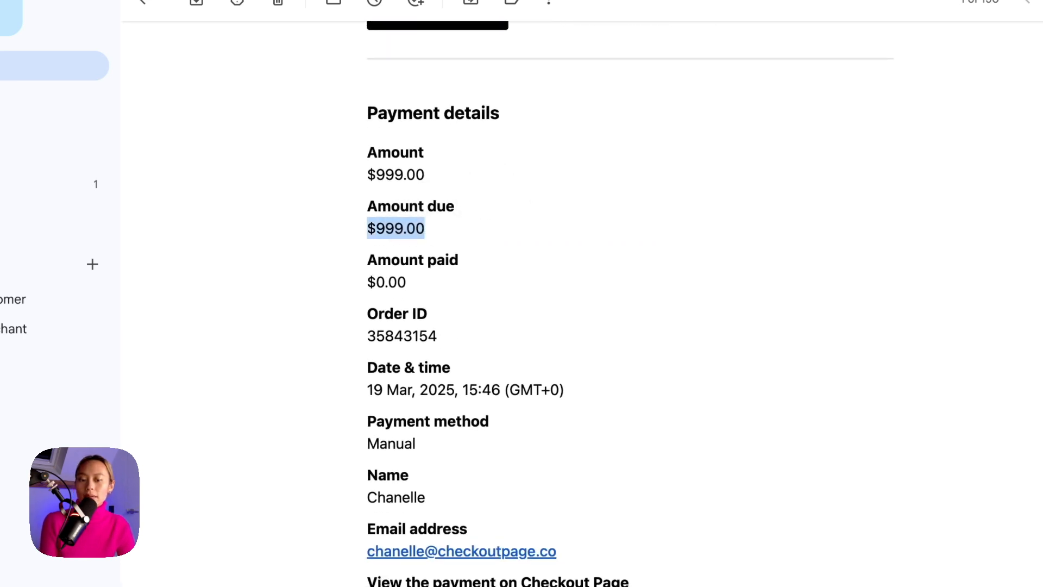
{"action": "scroll", "coordinate": [512, 293], "scroll_direction": "down", "scroll_amount": 10}
{"action": "left_click", "coordinate": [258, 358]}
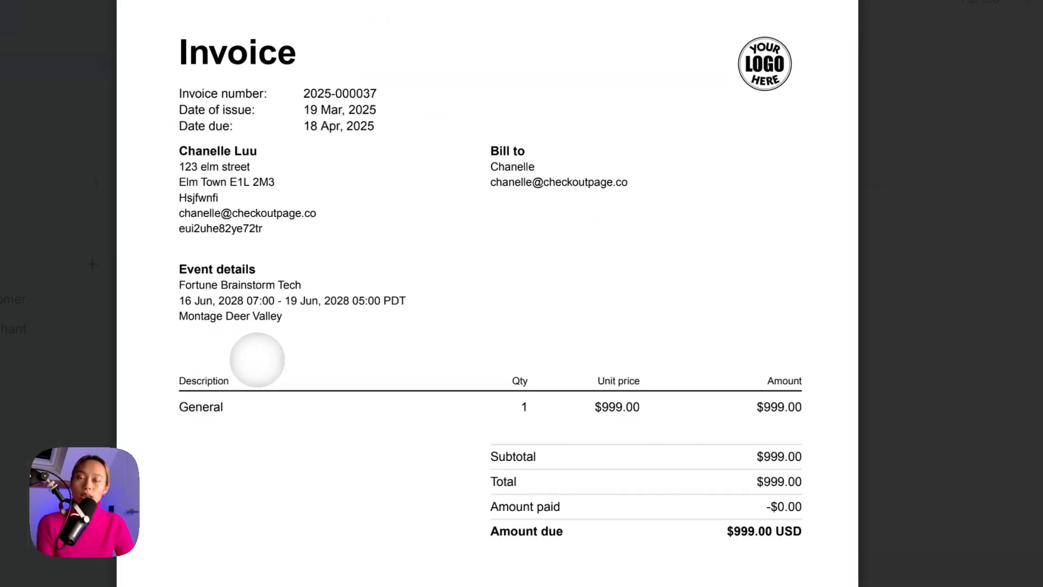
{"action": "double_click", "coordinate": [727, 510]}
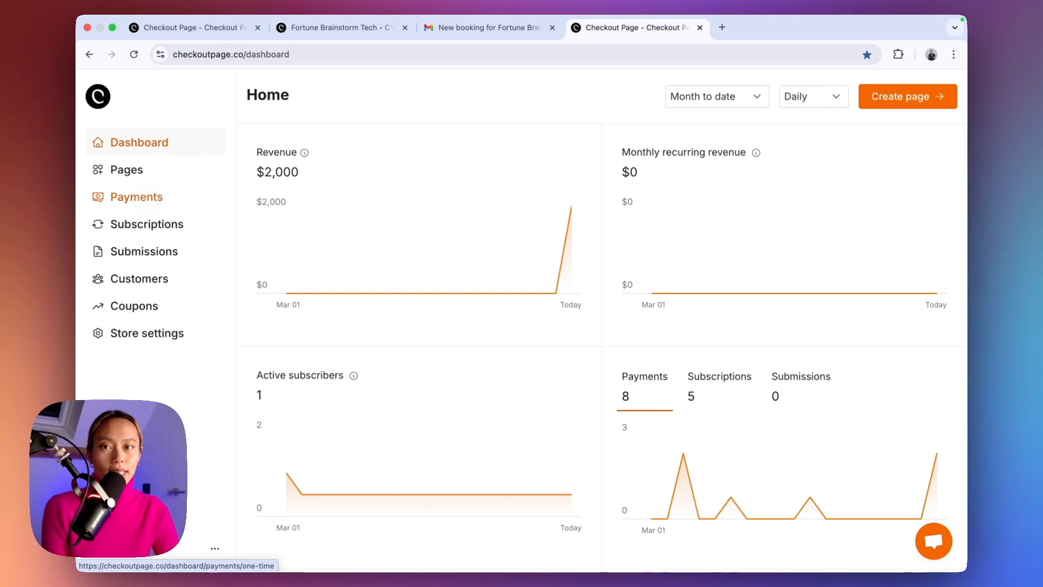
- Record a payment of 999 for the newest unpaid Fortune Brainstorm Tech order
{"action": "left_click", "coordinate": [137, 196]}
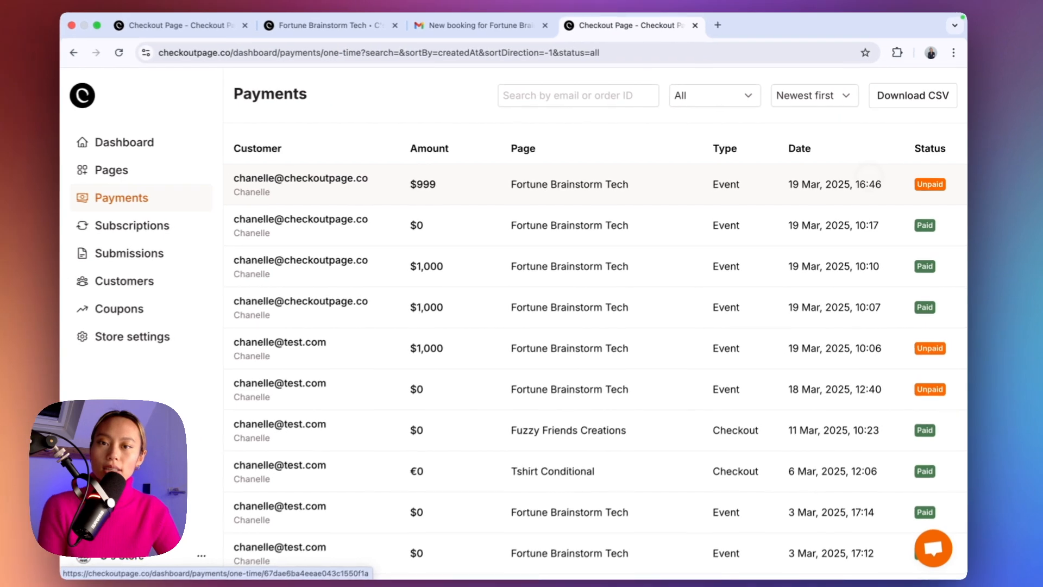
{"action": "left_click", "coordinate": [660, 209]}
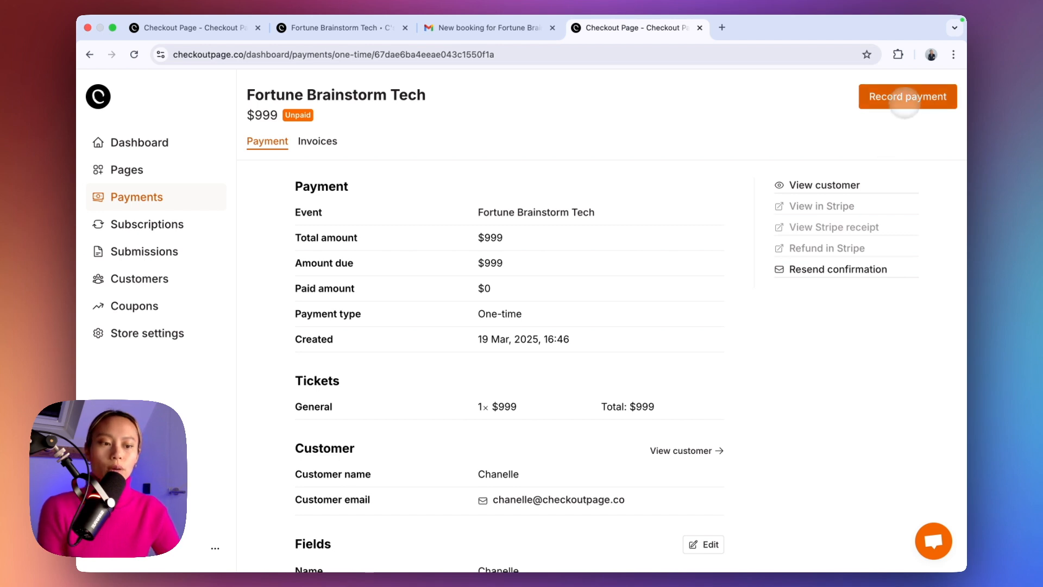
{"action": "left_click", "coordinate": [907, 96]}
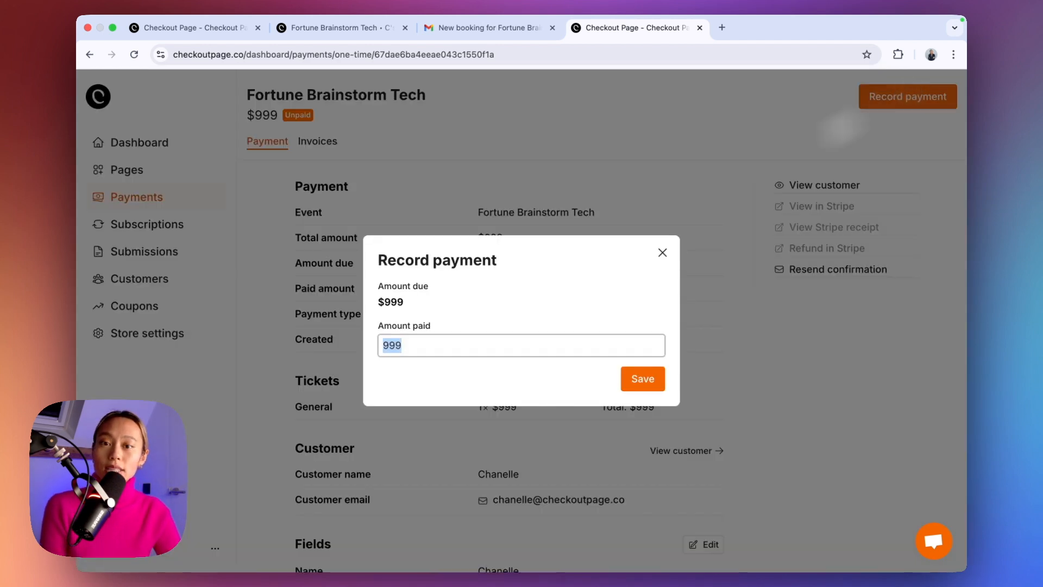
{"action": "left_click", "coordinate": [630, 378]}
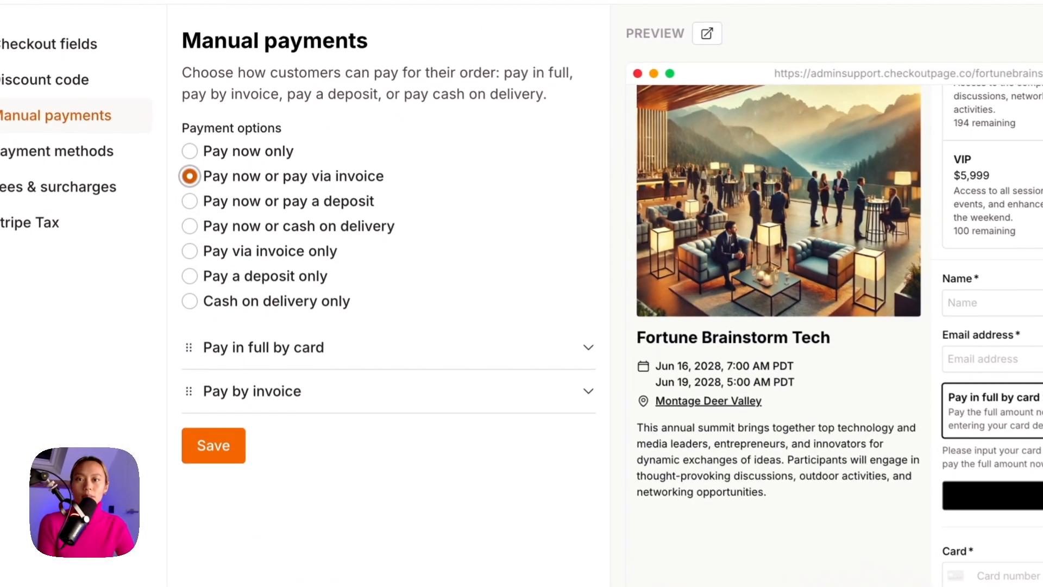
- Switch the payment option to Pay now or pay a deposit and start a live checkout for 1 General ticket
{"action": "left_click", "coordinate": [186, 201]}
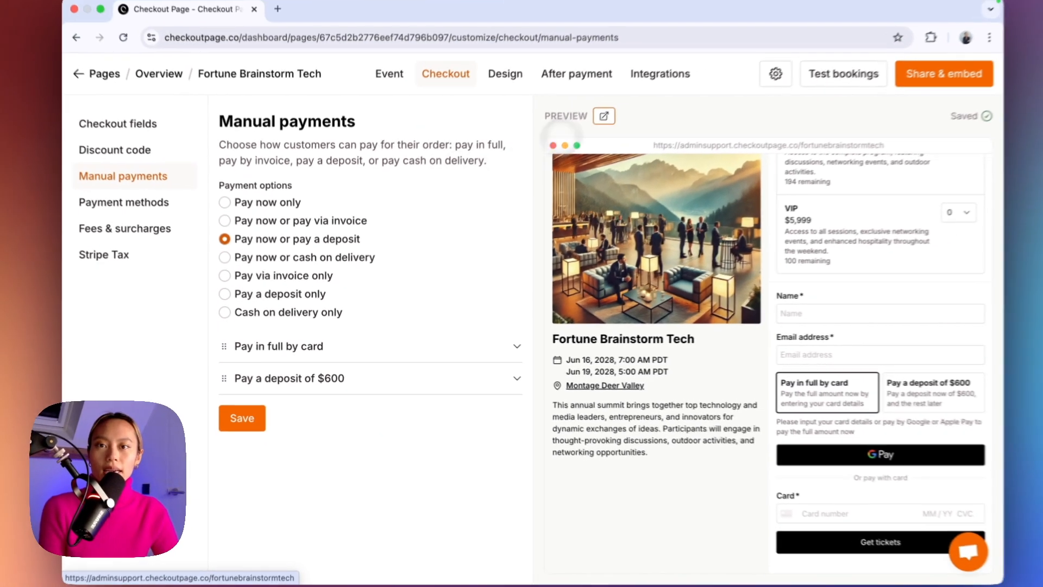
{"action": "left_click", "coordinate": [703, 32]}
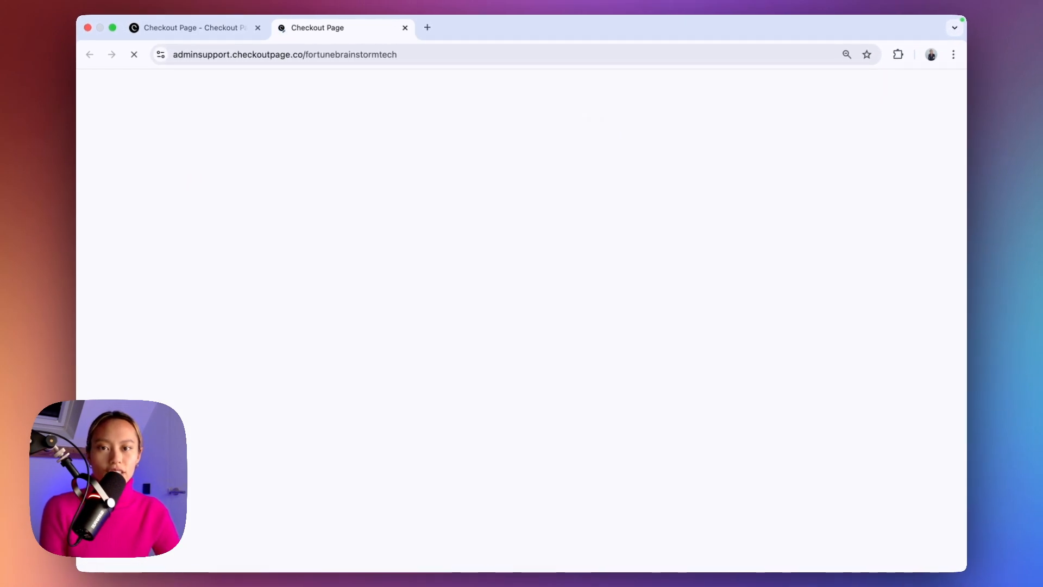
{"action": "left_click", "coordinate": [764, 126]}
{"action": "left_click", "coordinate": [757, 142]}
- Enter the customer's name and email address and choose Pay a deposit of $600 for the booking
{"action": "left_click", "coordinate": [624, 307]}
{"action": "left_click", "coordinate": [657, 337]}
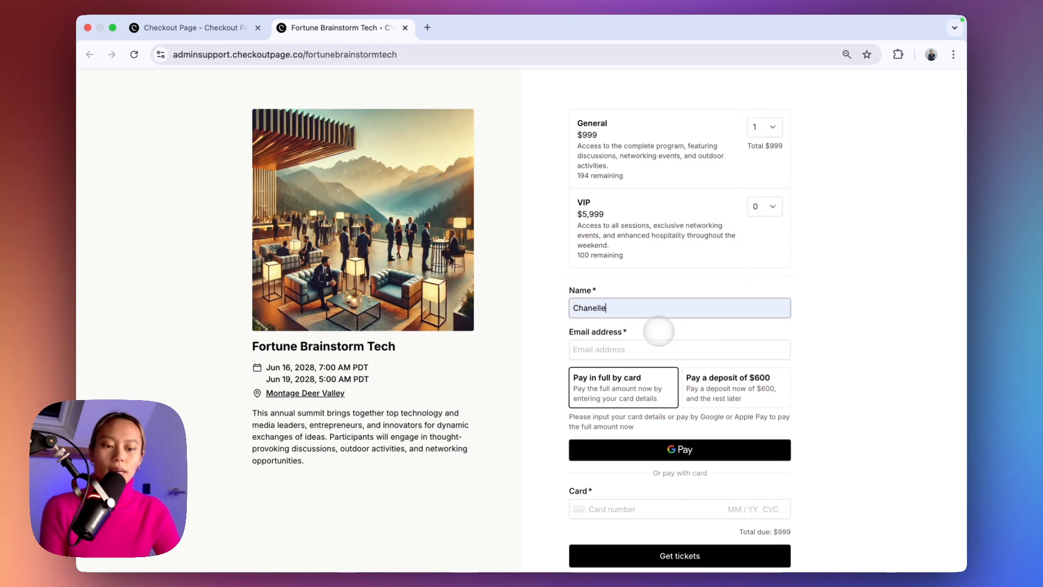
{"action": "left_click", "coordinate": [624, 349]}
{"action": "left_click", "coordinate": [666, 398]}
{"action": "scroll", "coordinate": [668, 394], "scroll_direction": "down", "scroll_amount": 1}
{"action": "left_click", "coordinate": [717, 367]}
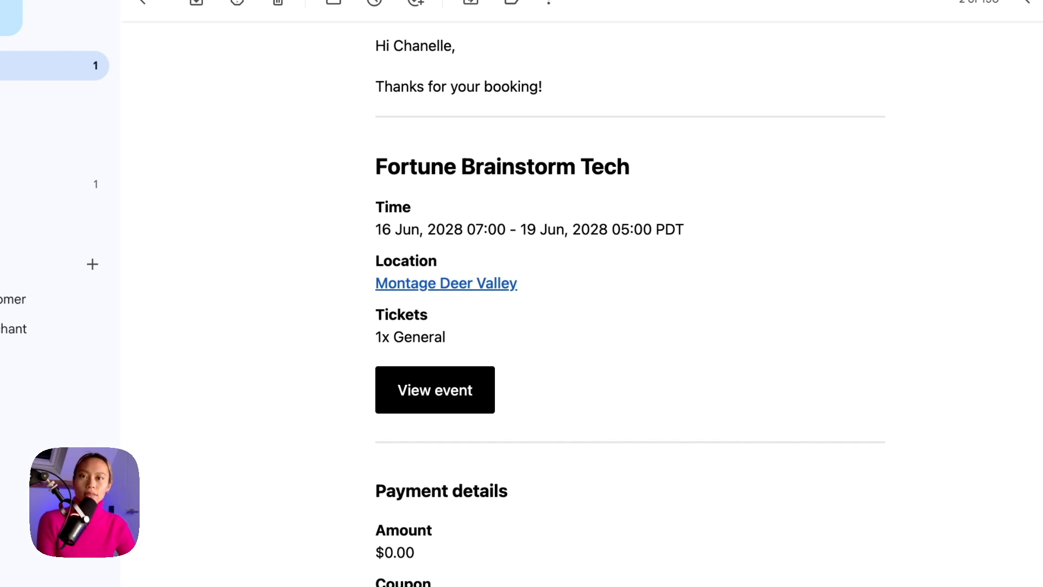
- Review the deposit booking's confirmation email and examine the amounts on its attached invoice
{"action": "scroll", "coordinate": [782, 426], "scroll_direction": "down", "scroll_amount": 10}
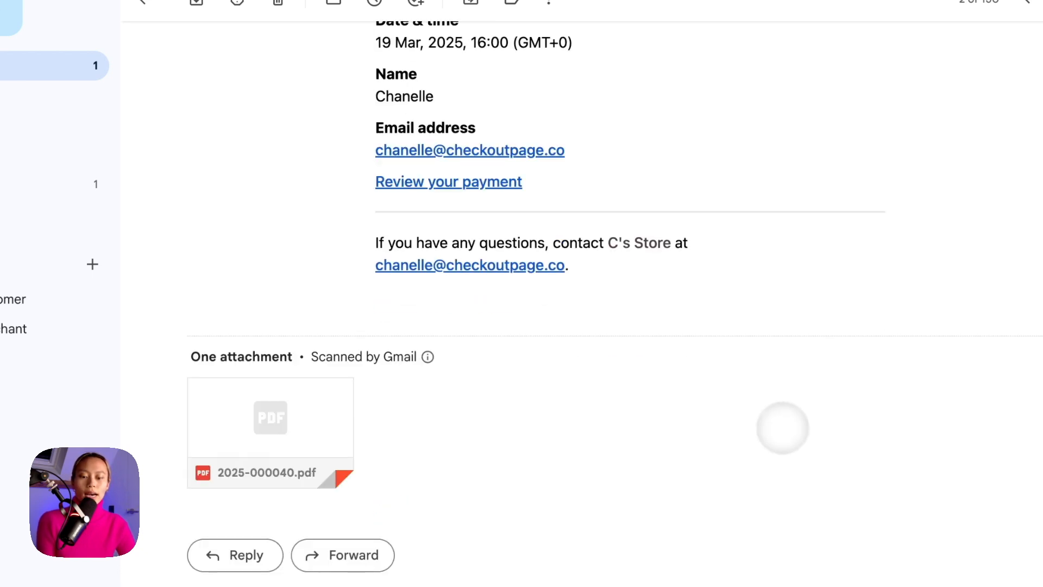
{"action": "left_click", "coordinate": [275, 414]}
{"action": "scroll", "coordinate": [275, 415], "scroll_direction": "down", "scroll_amount": 1}
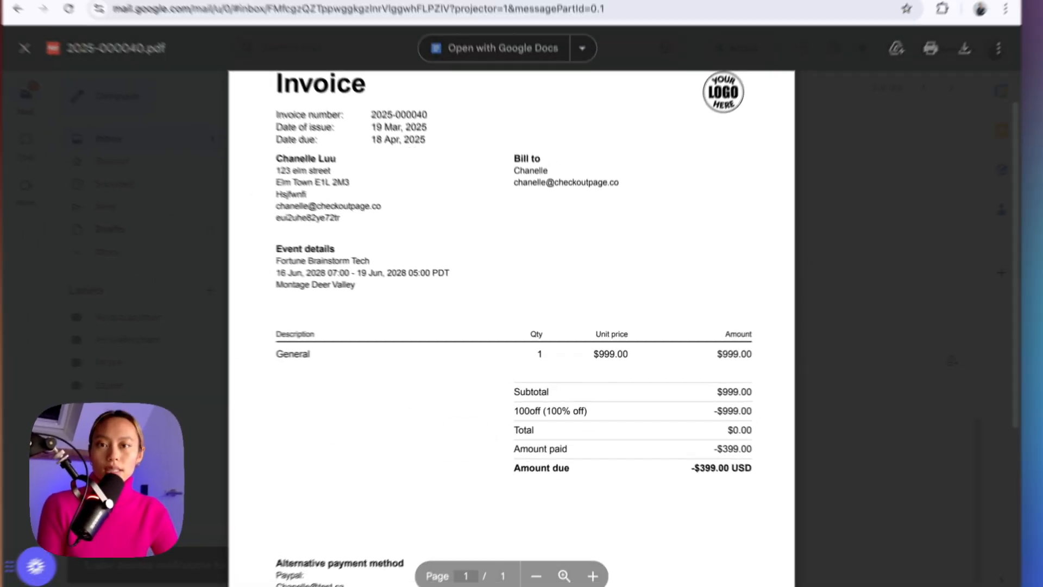
{"action": "left_click_drag", "start_coordinate": [722, 556], "coordinate": [773, 555]}
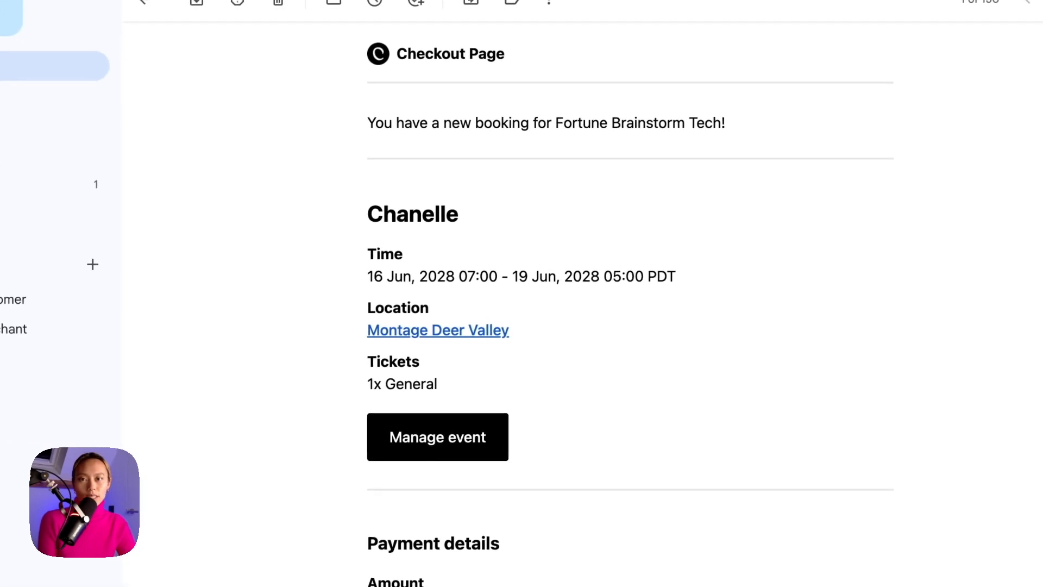
- Read through the merchant's new booking email for the deposit order and view its attached invoice
{"action": "scroll", "coordinate": [630, 326], "scroll_direction": "down", "scroll_amount": 10}
{"action": "left_click", "coordinate": [293, 375]}
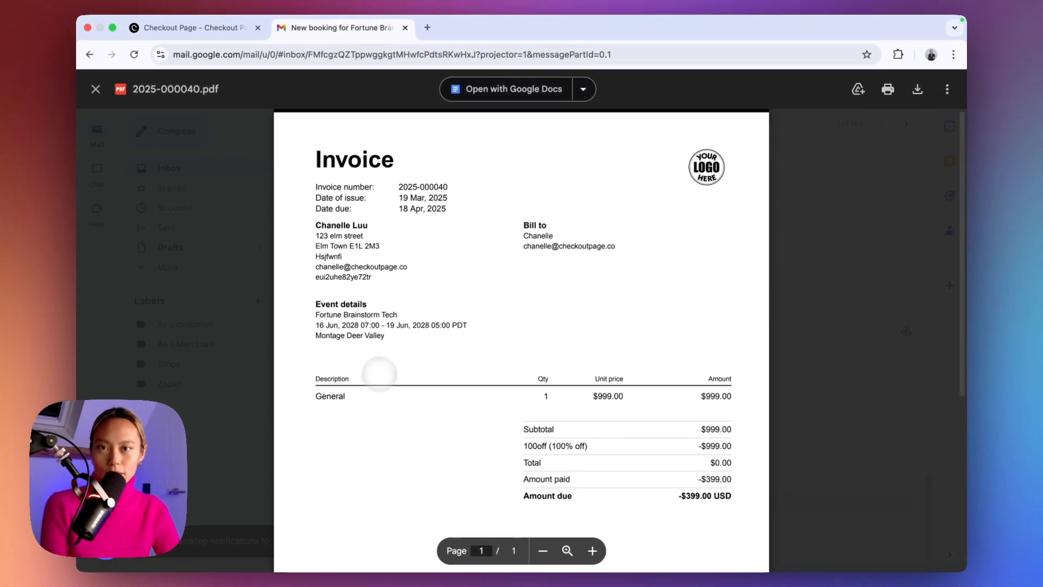
{"action": "key", "text": "Escape"}
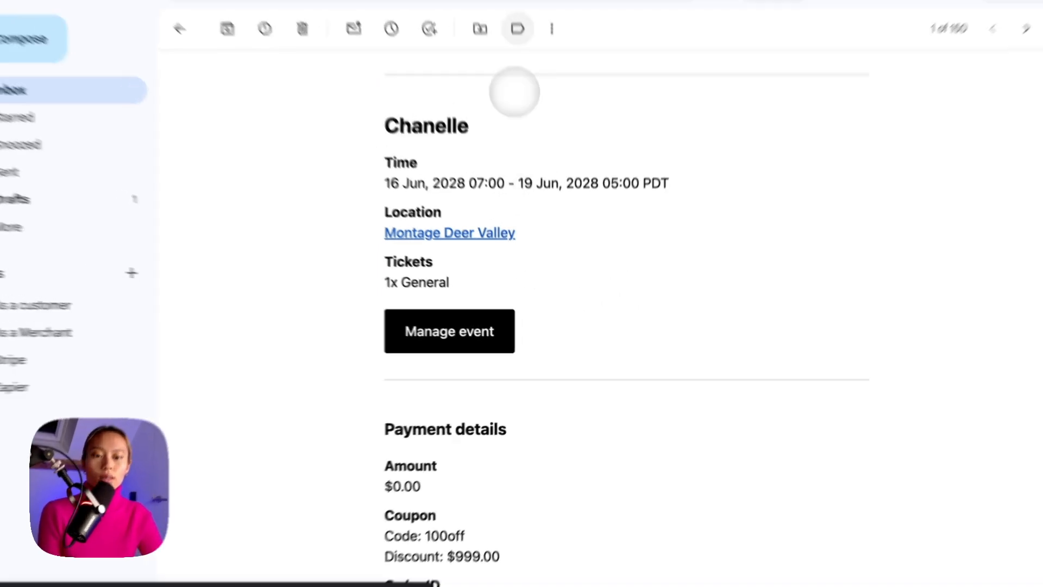
- Return to the store dashboard and record a payment of -399 for the newest partially paid Fortune Brainstorm Tech order
{"action": "left_click", "coordinate": [489, 27]}
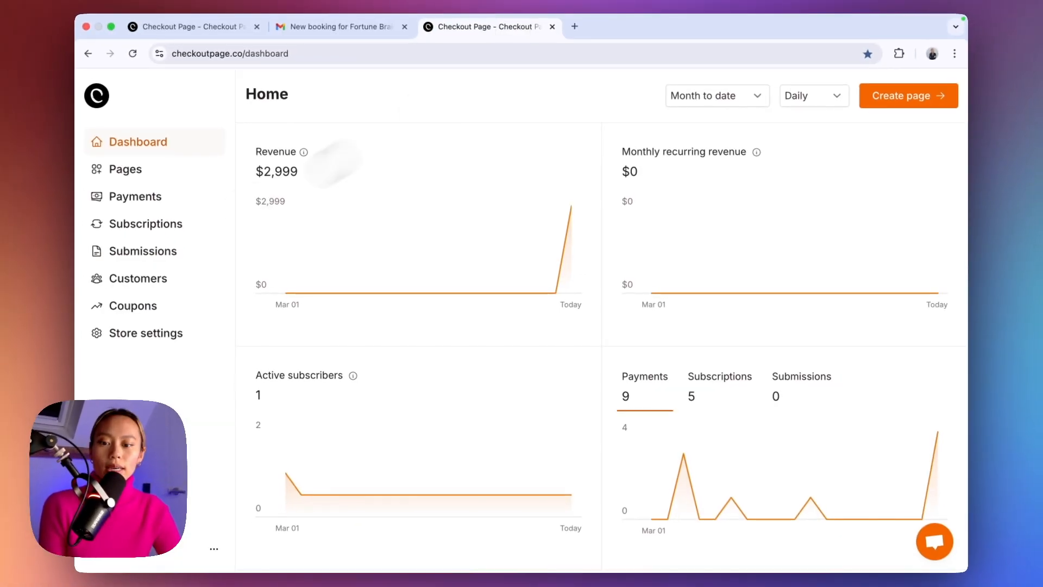
{"action": "left_click", "coordinate": [136, 196]}
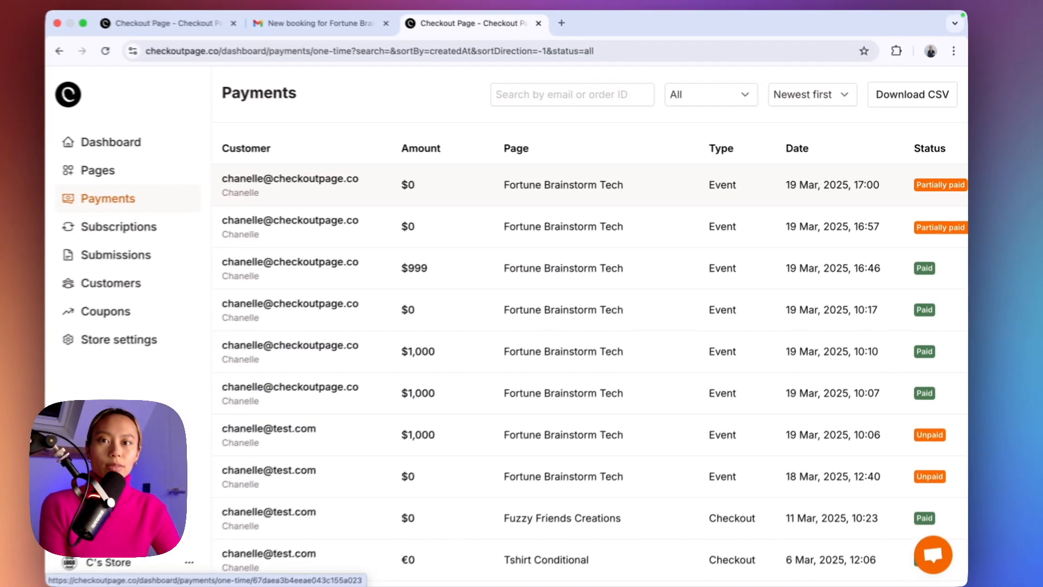
{"action": "left_click", "coordinate": [521, 265]}
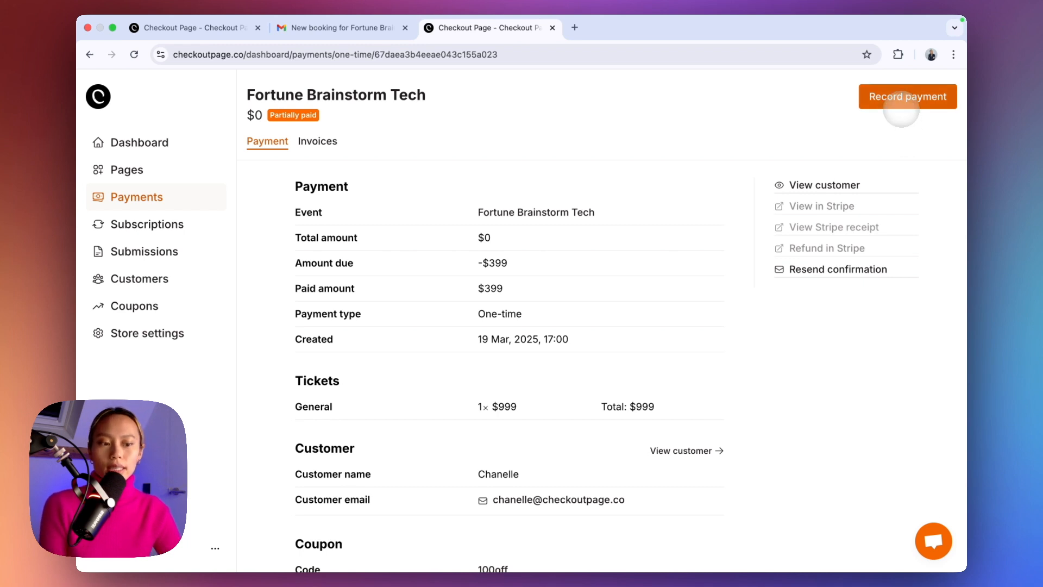
{"action": "left_click", "coordinate": [901, 103]}
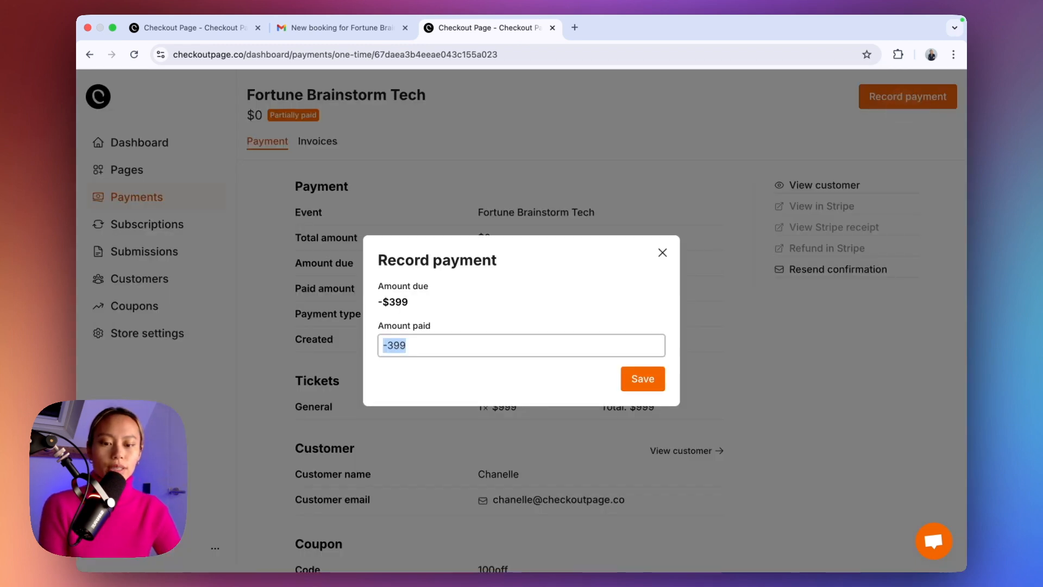
{"action": "left_click", "coordinate": [651, 375]}
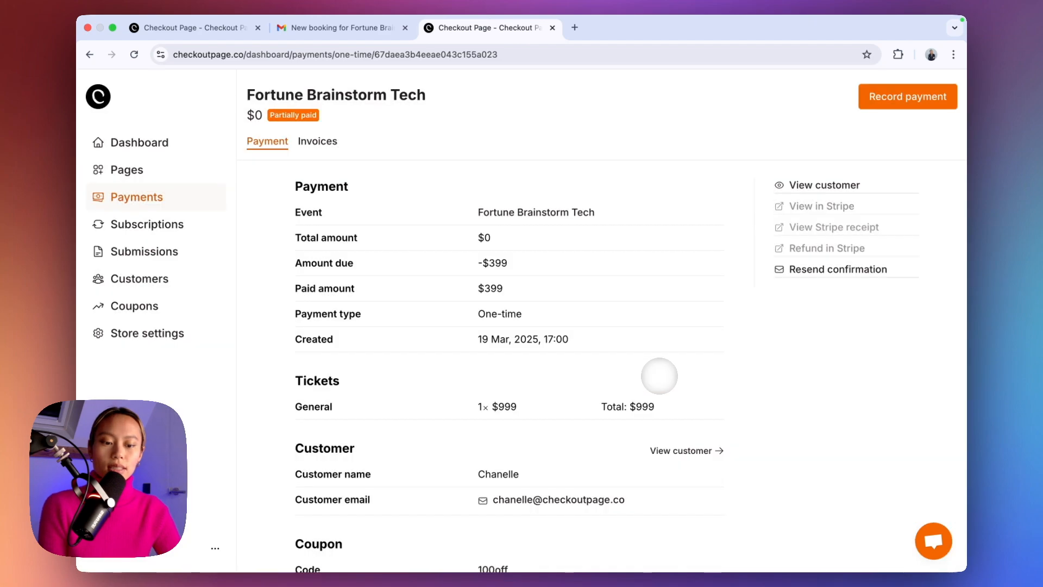